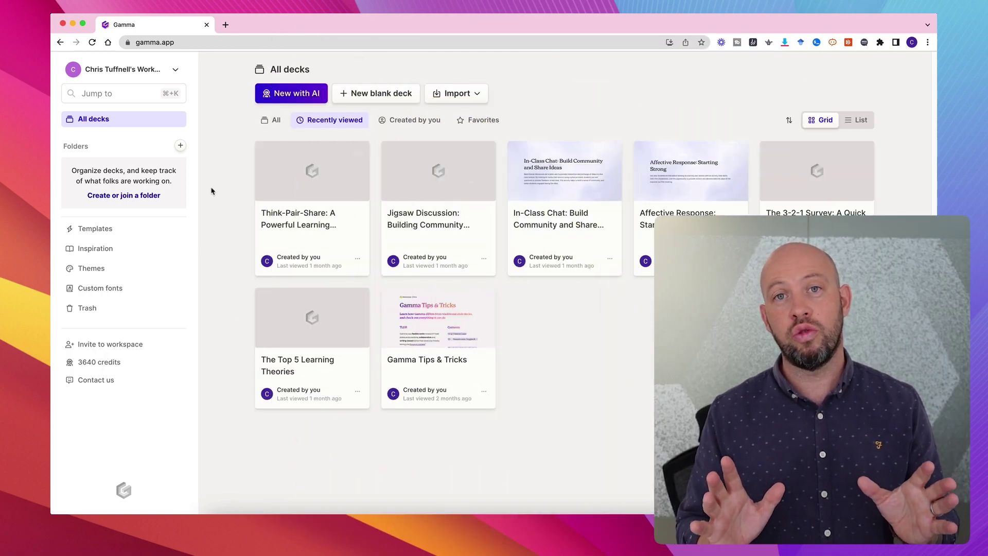
# - Open the guided AI deck creation flow, then go back to the dashboard
pyautogui.click(289, 93)
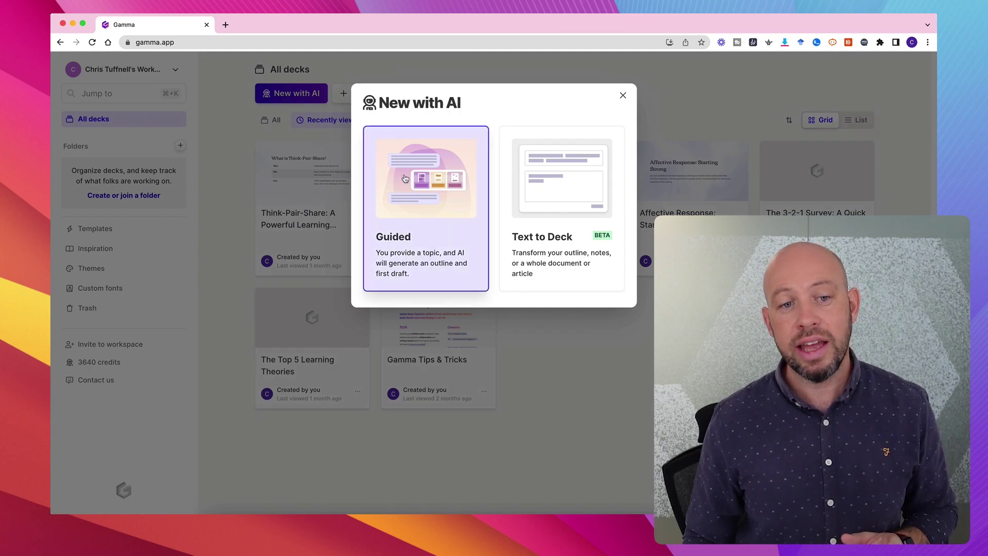
pyautogui.click(419, 215)
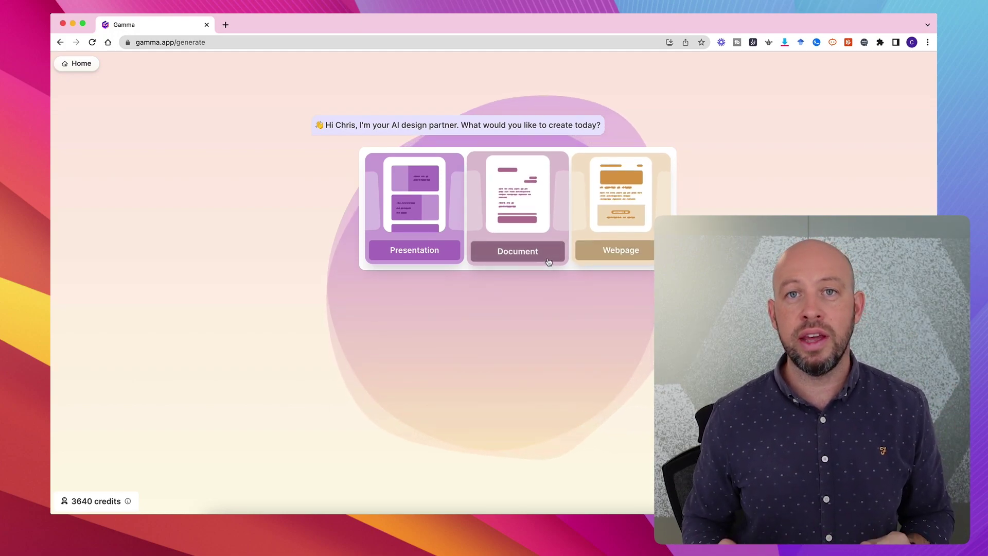
pyautogui.click(78, 63)
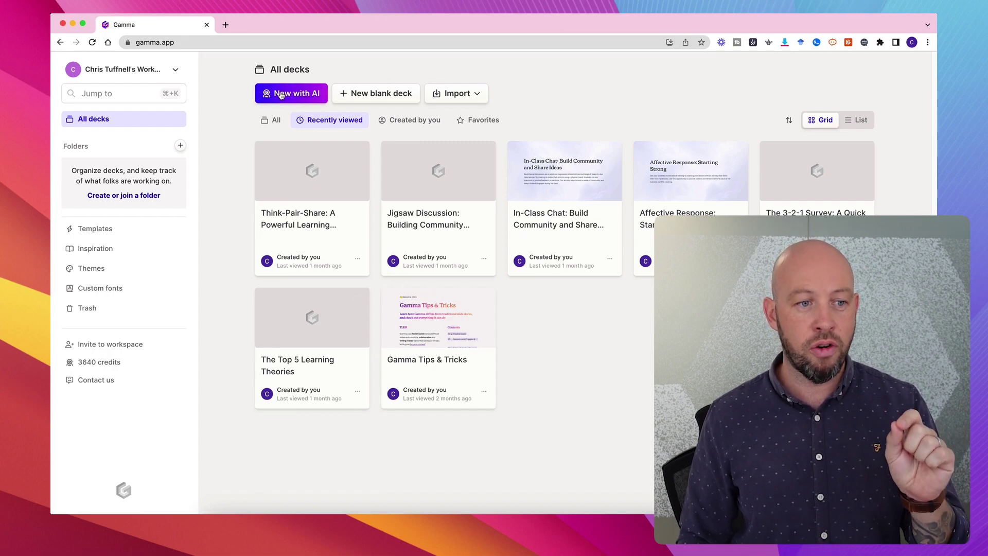
# - Browse the templates and preview the Personal Portfolio Site template
pyautogui.click(114, 229)
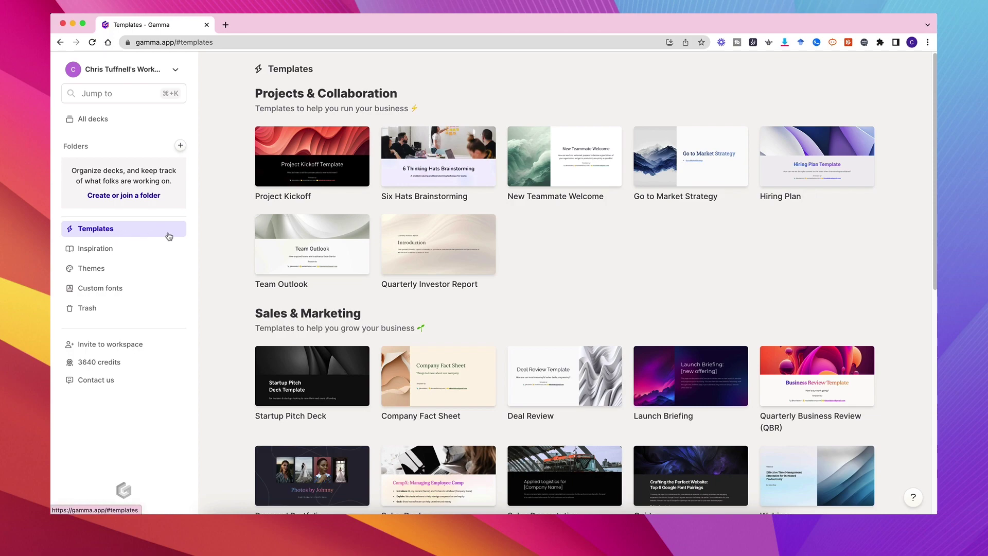
pyautogui.scroll(-5, 613, 281)
pyautogui.scroll(-2, 615, 283)
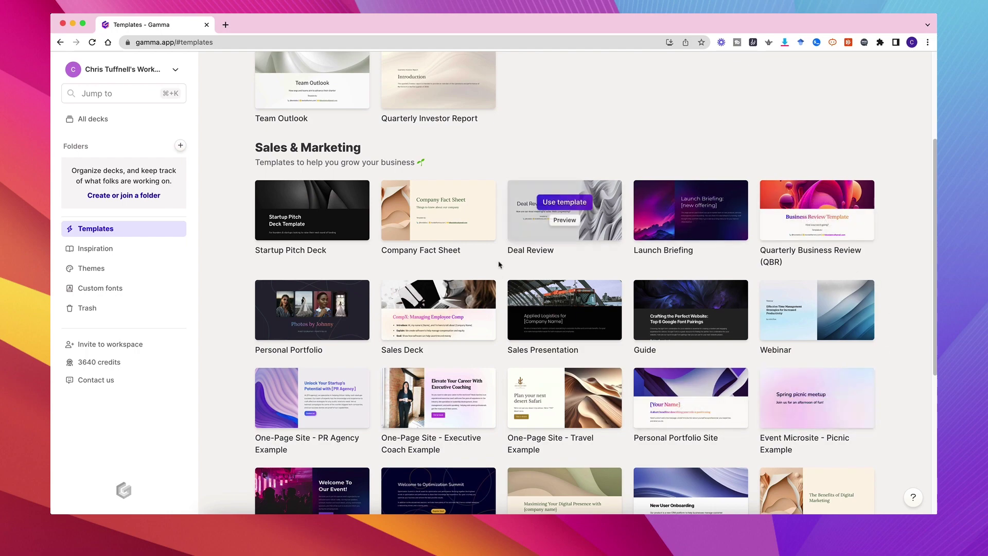
pyautogui.scroll(-1, 689, 353)
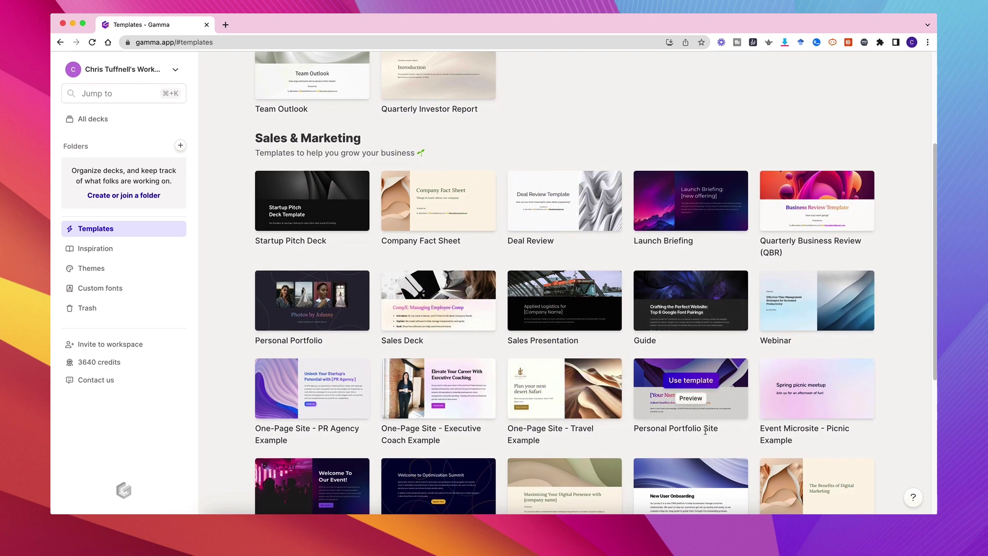
pyautogui.click(725, 411)
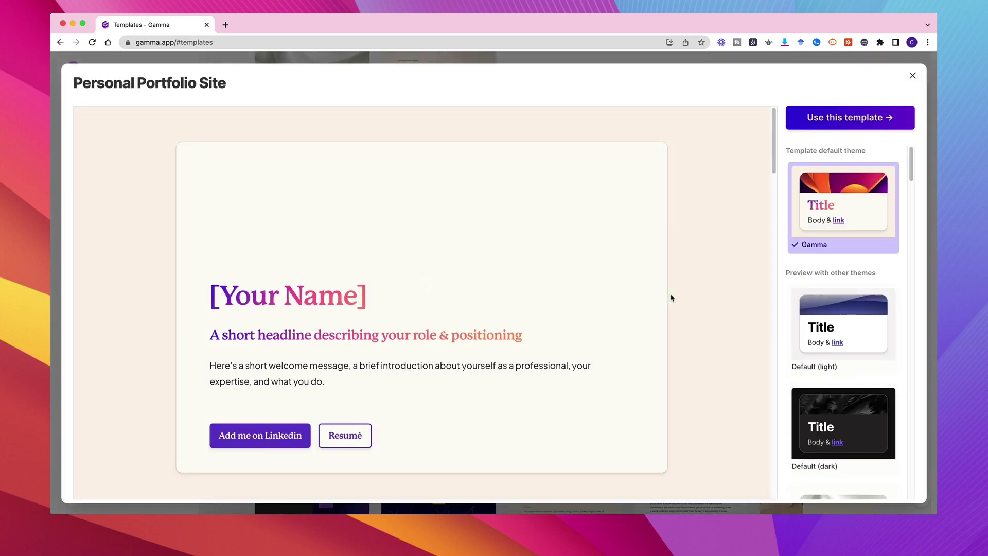
# - Try the template in Default (light), Default (dark), Oatmeal and pink gradient themes
pyautogui.scroll(-5, 591, 237)
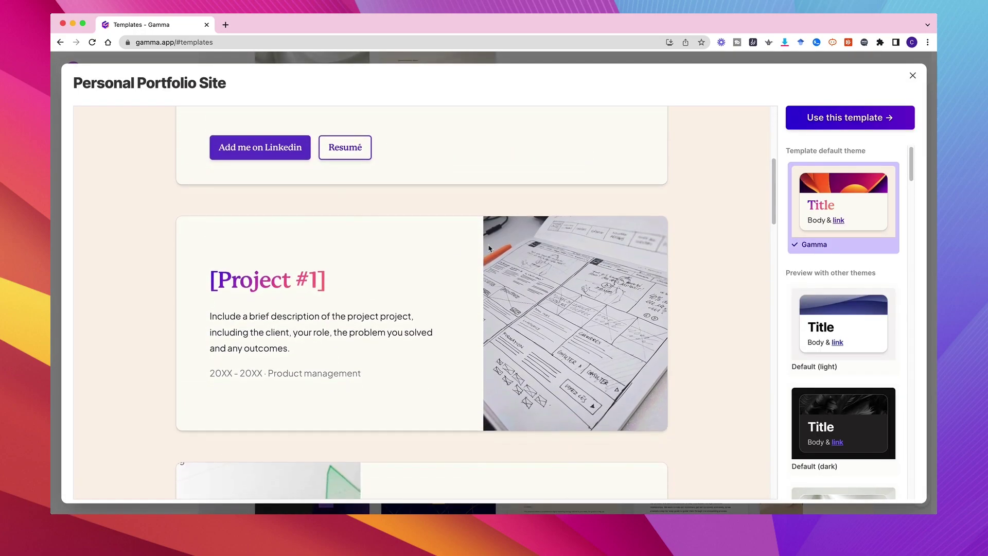
pyautogui.scroll(-8, 517, 307)
pyautogui.scroll(-10, 517, 307)
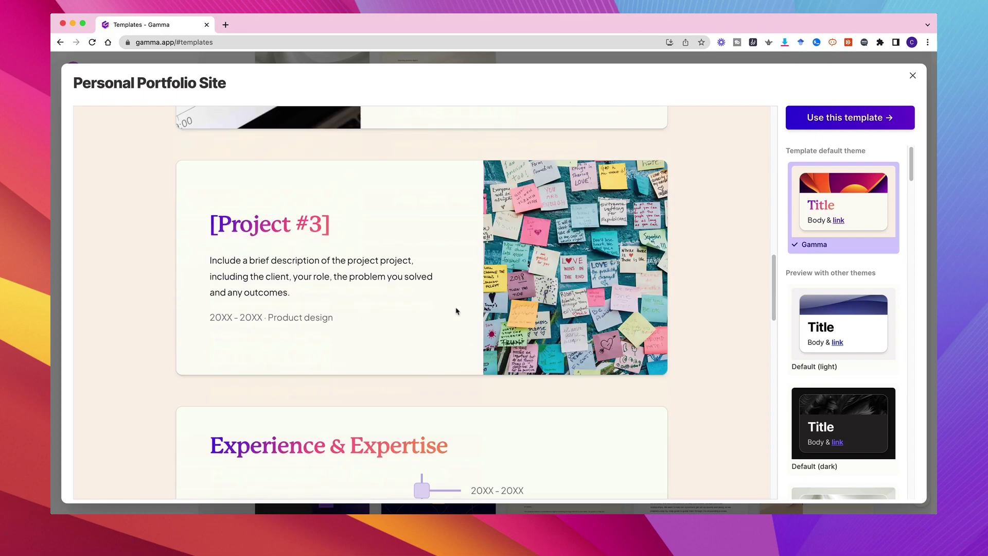
pyautogui.scroll(10, 489, 304)
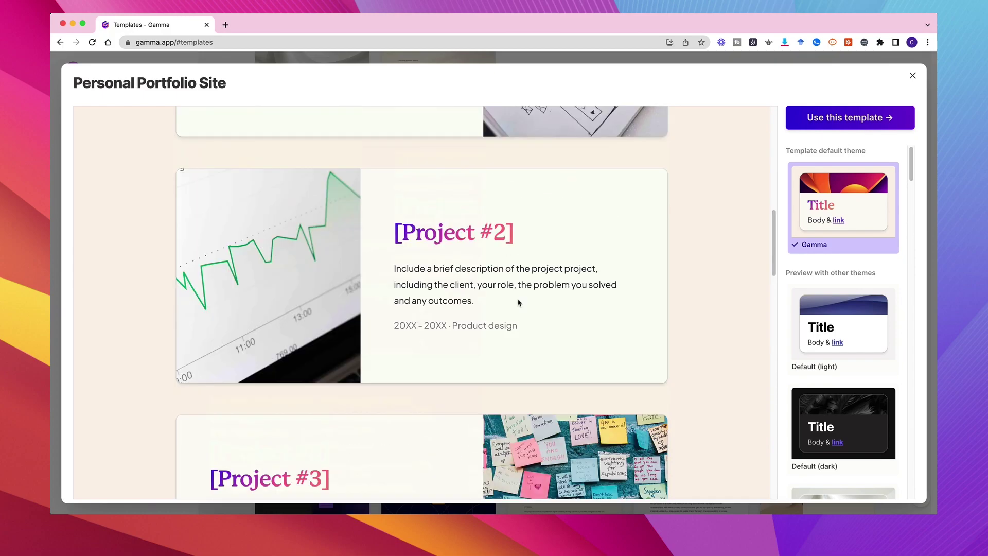
pyautogui.click(853, 337)
pyautogui.scroll(8, 731, 310)
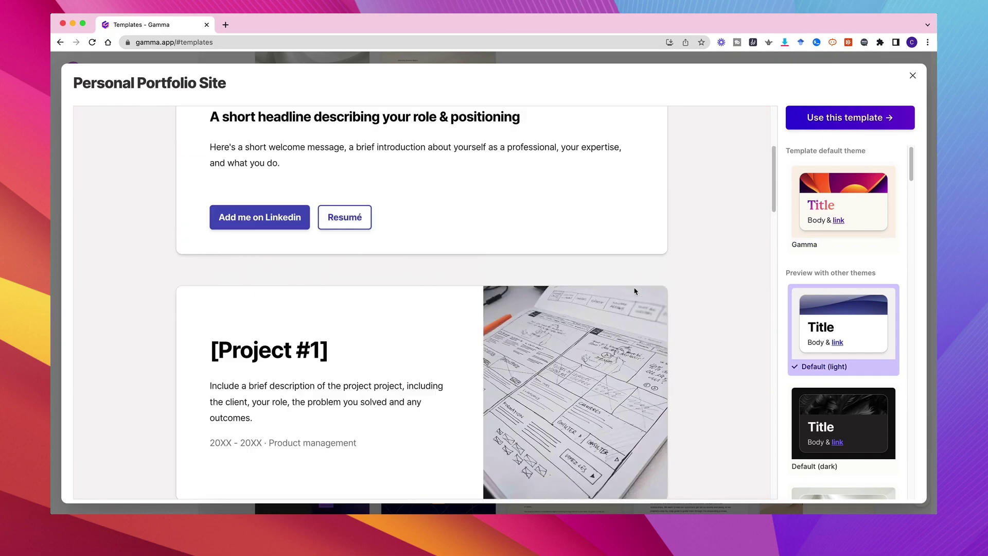
pyautogui.click(891, 407)
pyautogui.scroll(3, 535, 273)
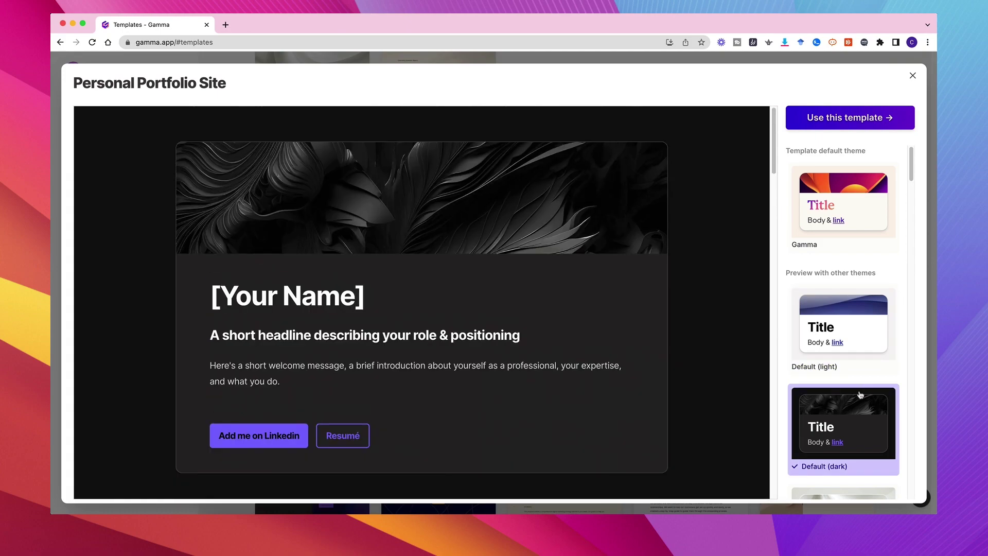
pyautogui.scroll(-5, 857, 397)
pyautogui.click(859, 296)
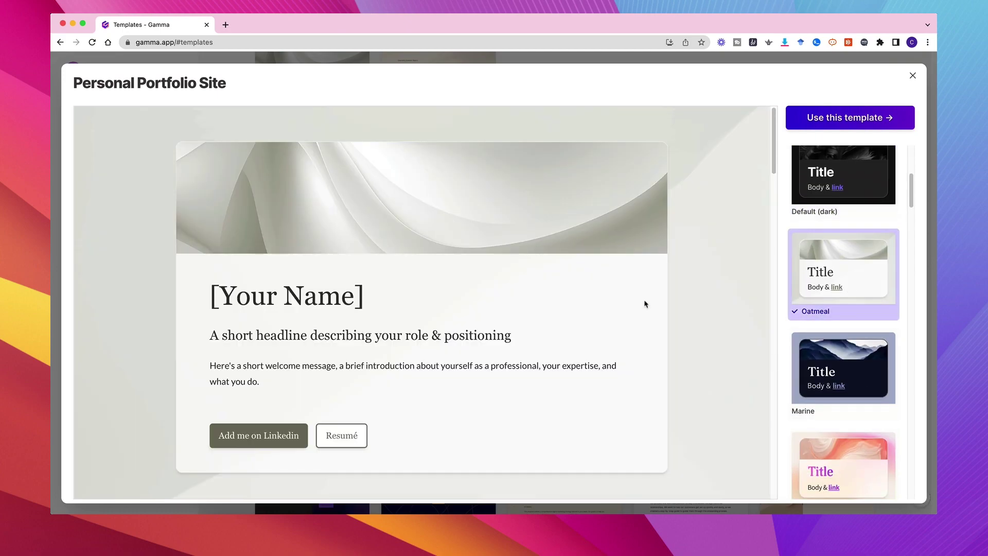
pyautogui.click(862, 475)
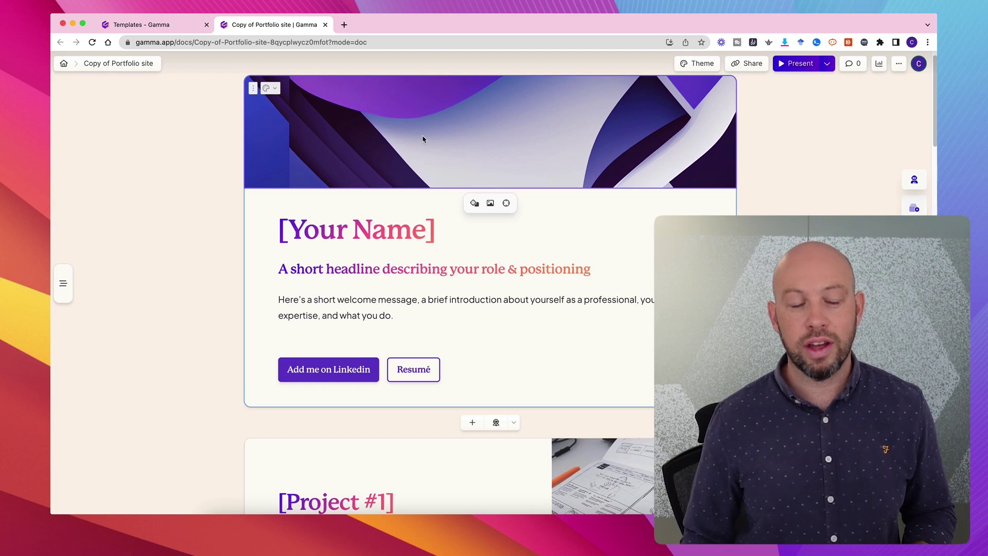
# - Try Left, Right, Background and No layout on the intro card, then choose the Top accent banner
pyautogui.click(276, 90)
pyautogui.click(270, 118)
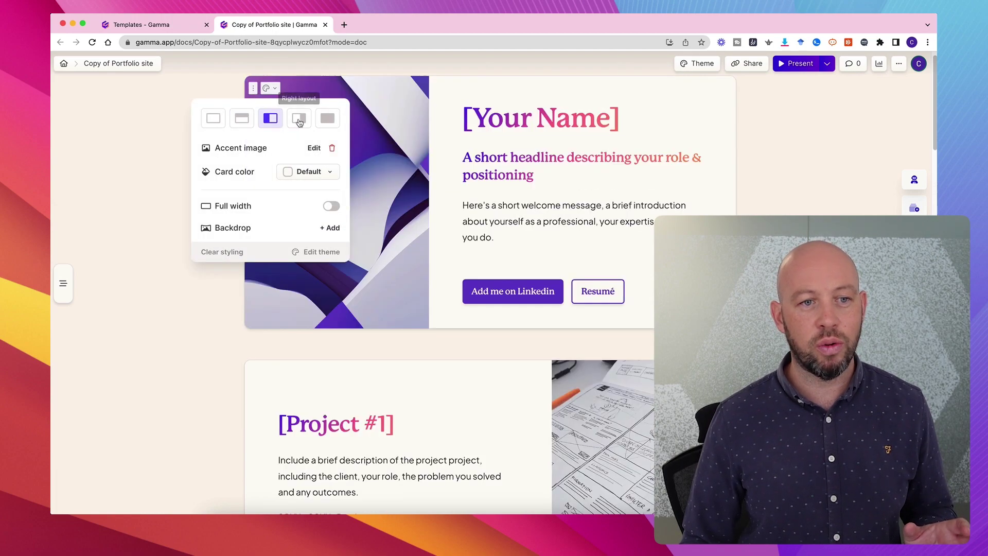
pyautogui.click(299, 120)
pyautogui.click(327, 119)
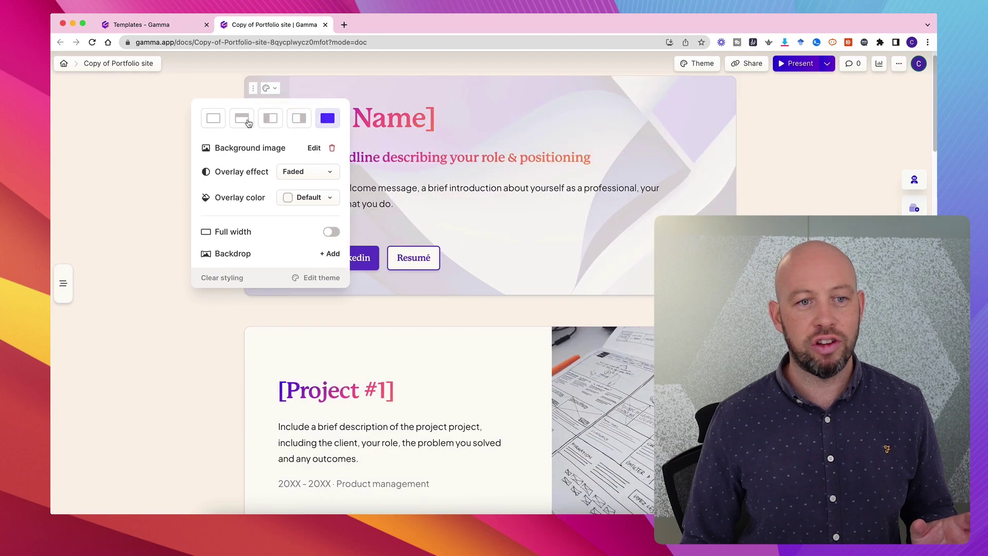
pyautogui.click(214, 119)
pyautogui.click(242, 119)
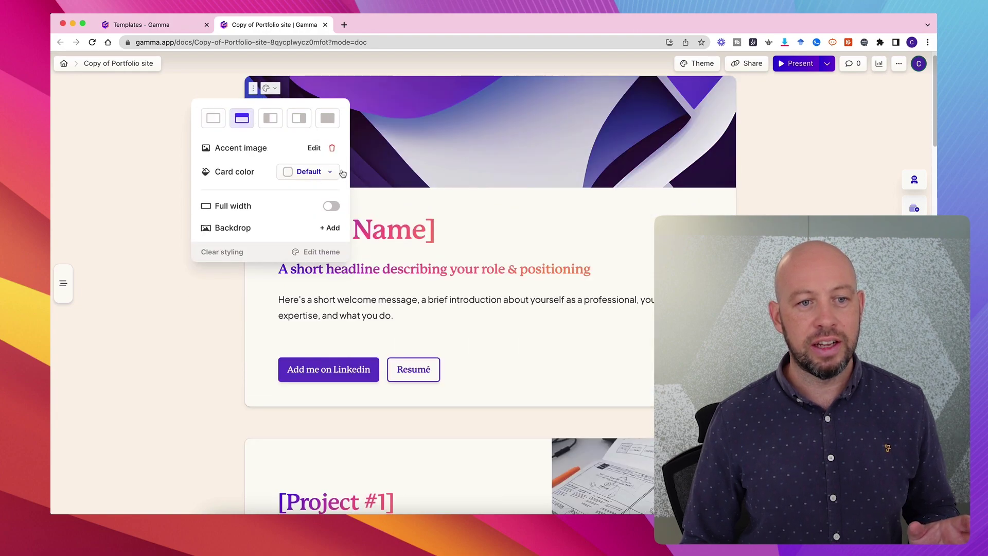
pyautogui.click(452, 162)
# - Replace the [Your Name] heading with 'Chris' and the [Project #1] heading with 'Assessment 1'
pyautogui.scroll(-3, 536, 232)
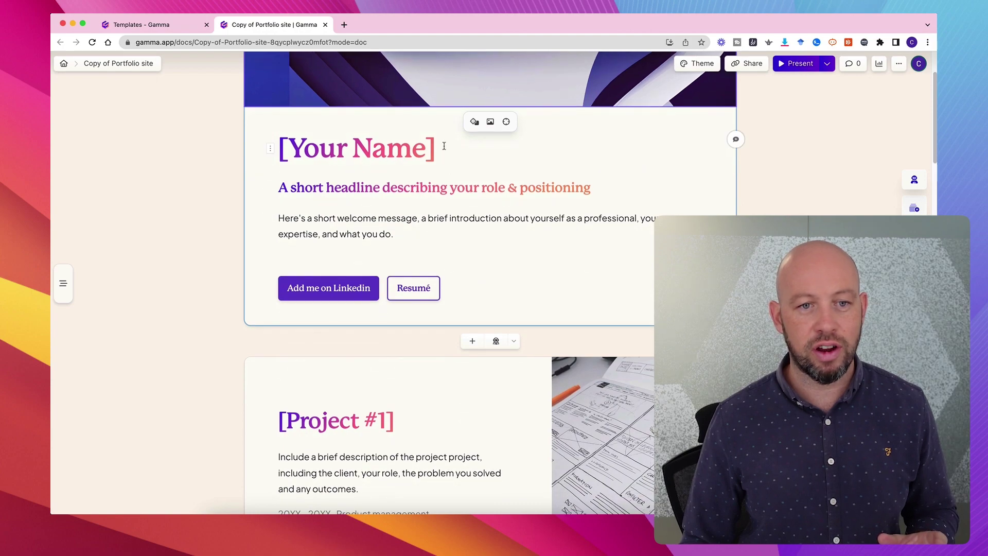
pyautogui.moveTo(444, 146); pyautogui.dragTo(277, 149)
pyautogui.write('Chris')
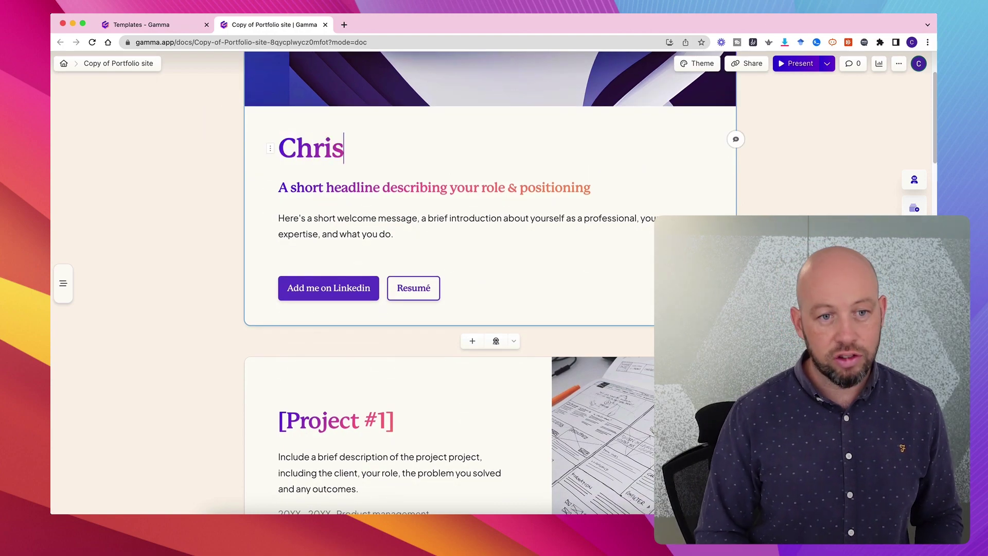
pyautogui.scroll(-1, 554, 223)
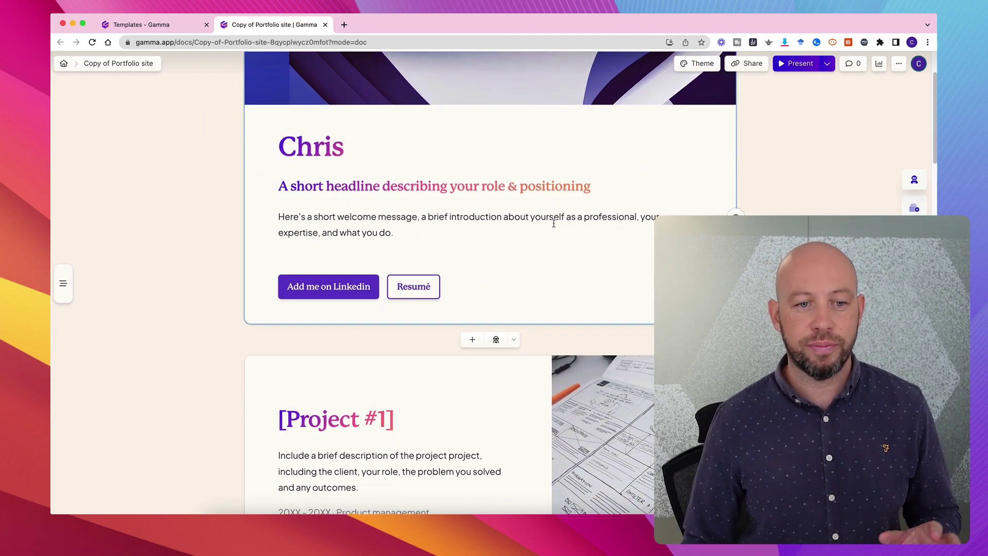
pyautogui.scroll(-10, 554, 223)
pyautogui.scroll(4, 323, 221)
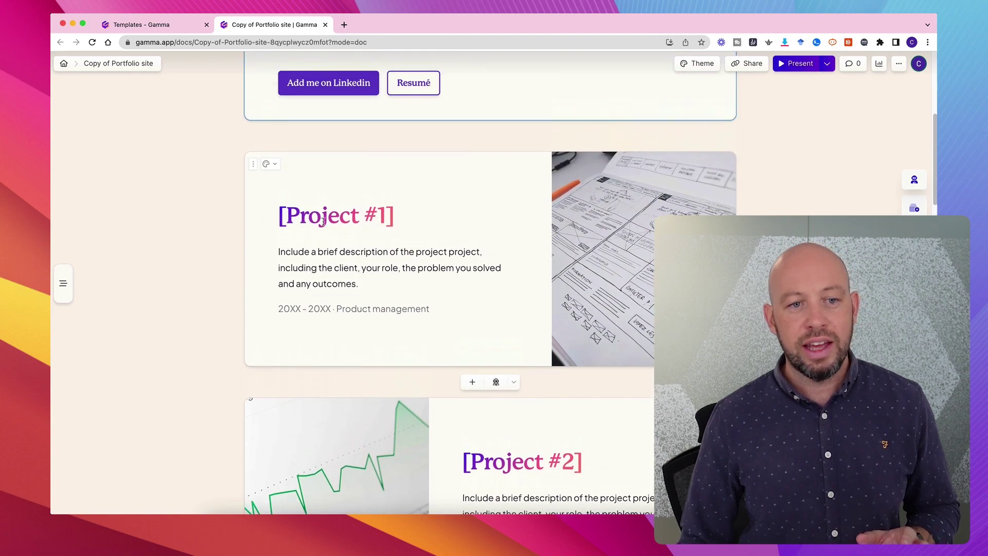
pyautogui.moveTo(398, 215); pyautogui.dragTo(286, 211)
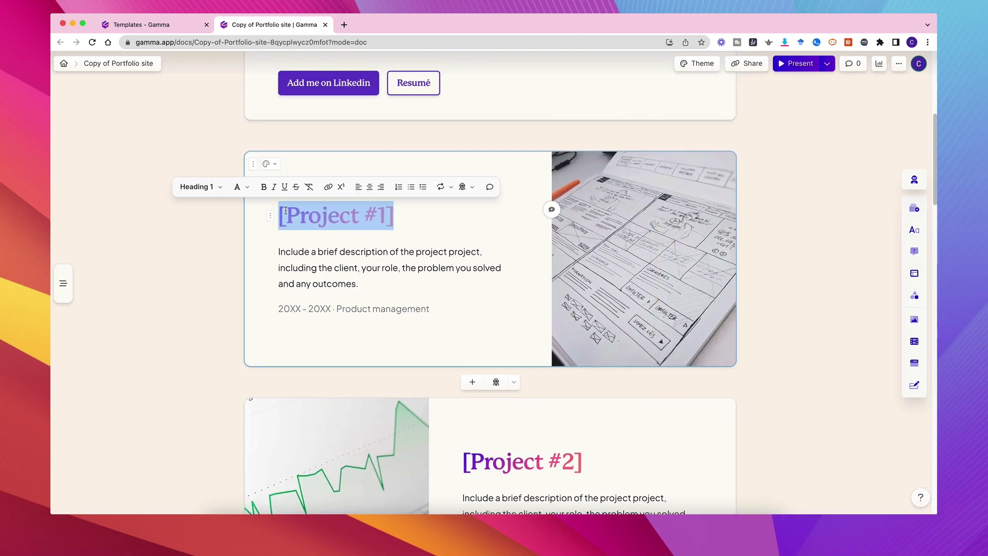
pyautogui.write('Asse')
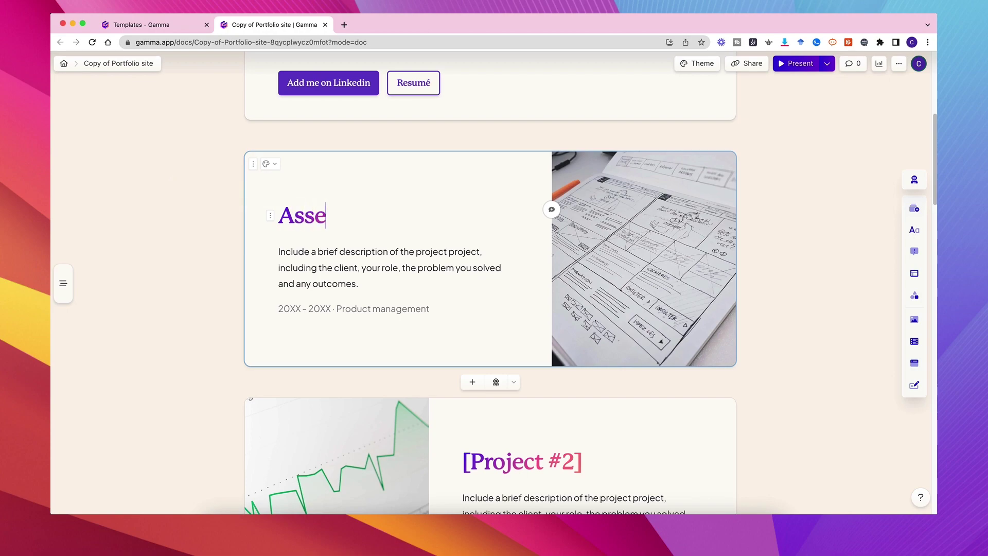
pyautogui.write('ssment 1')
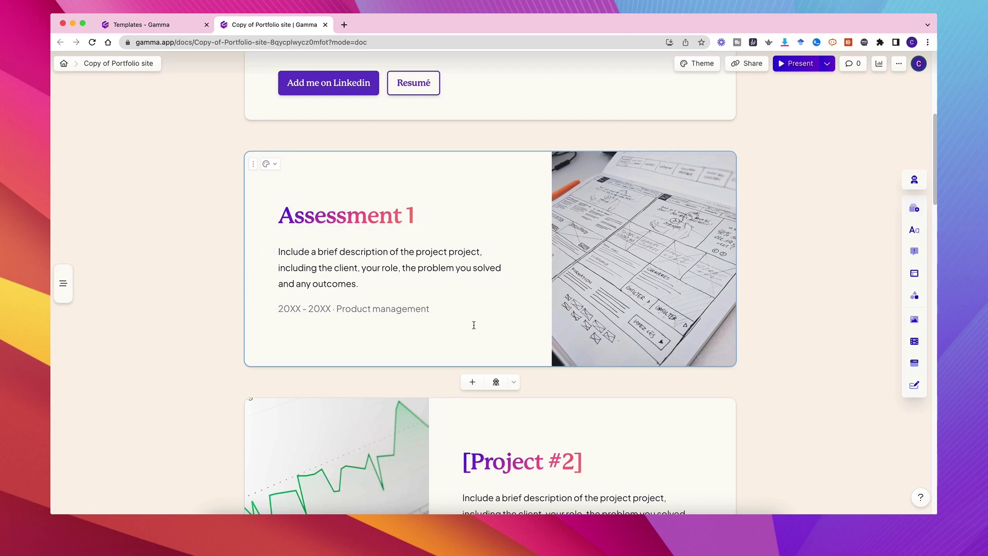
# - Swap the placeholder description for sample text and 'fga;dgn', then add an empty line below
pyautogui.moveTo(445, 308); pyautogui.dragTo(269, 250)
pyautogui.press('BackSpace')
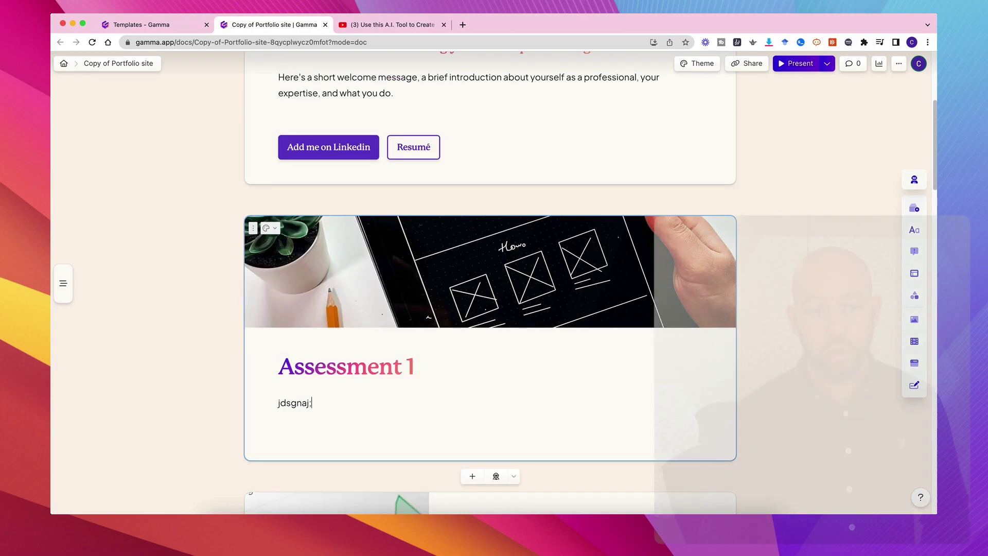
pyautogui.write(';gna;djfnga;djfngnadfjnh')
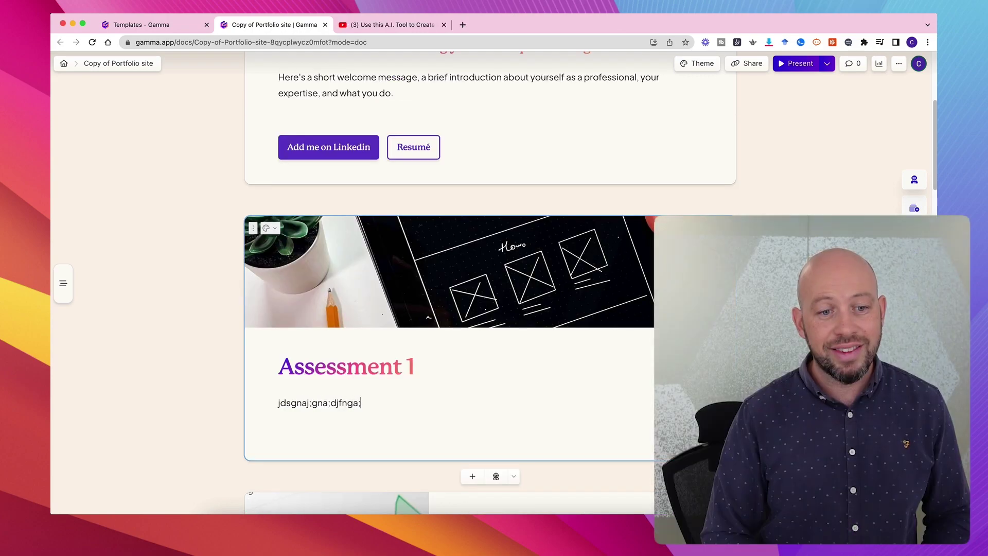
pyautogui.press('Return')
pyautogui.press('Return')
pyautogui.write('fga;dgn')
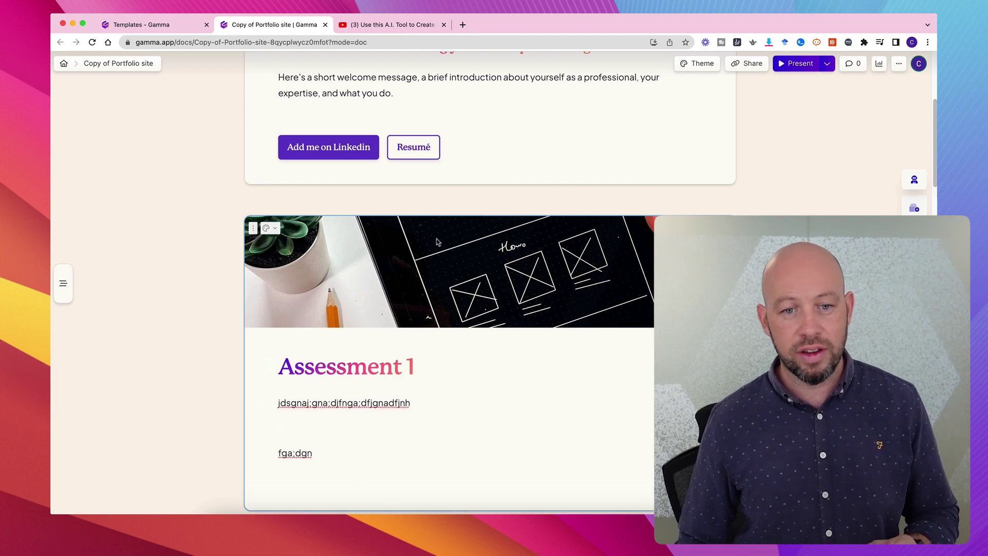
pyautogui.scroll(-3, 525, 359)
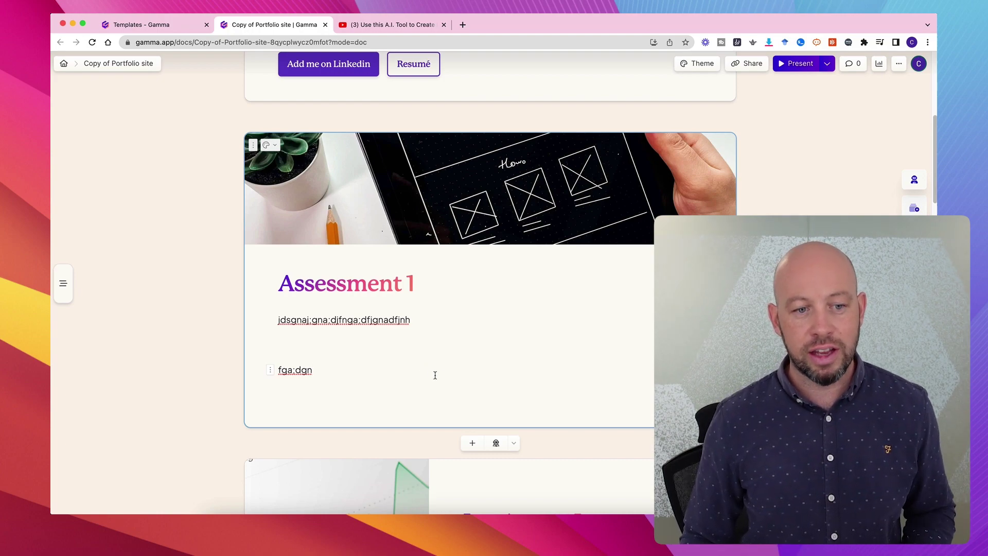
pyautogui.press('Return')
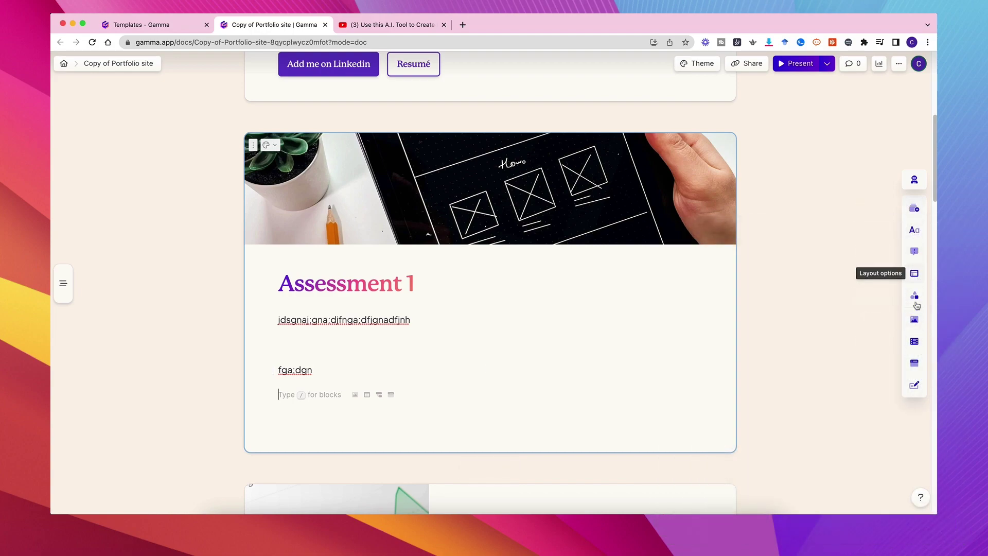
# - Paste the Gamma tutorial's YouTube link into a new video embed block below 'fga;dgn' and confirm it
pyautogui.click(914, 320)
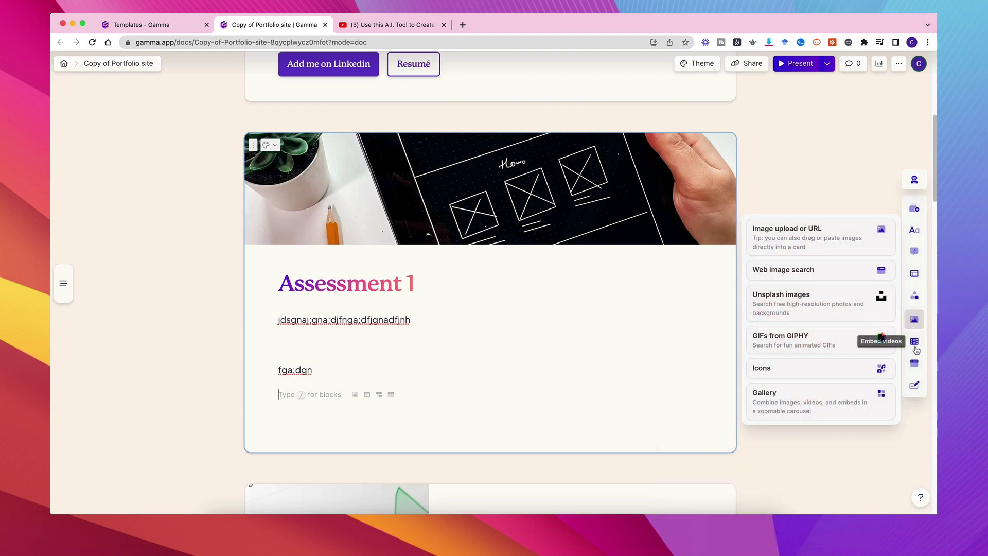
pyautogui.moveTo(915, 343)
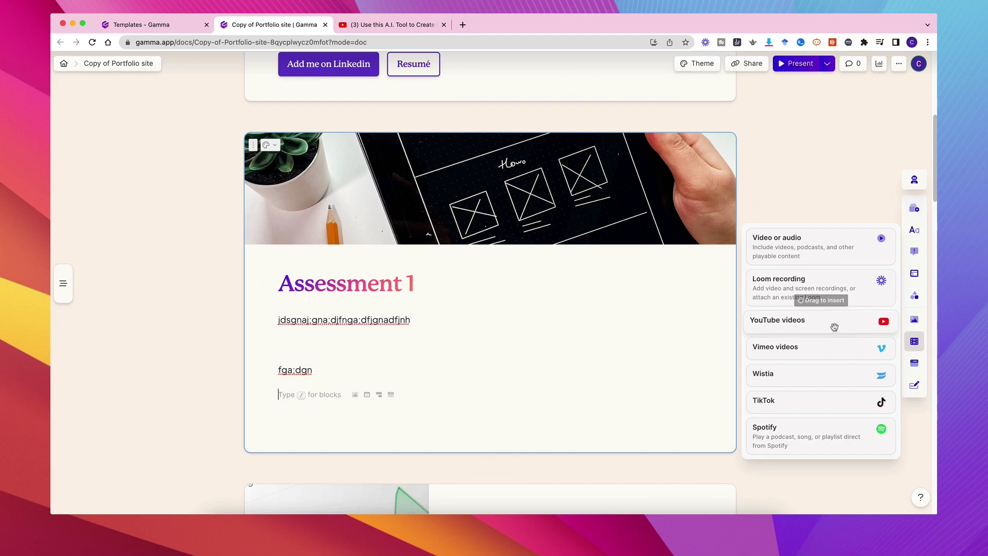
pyautogui.click(823, 323)
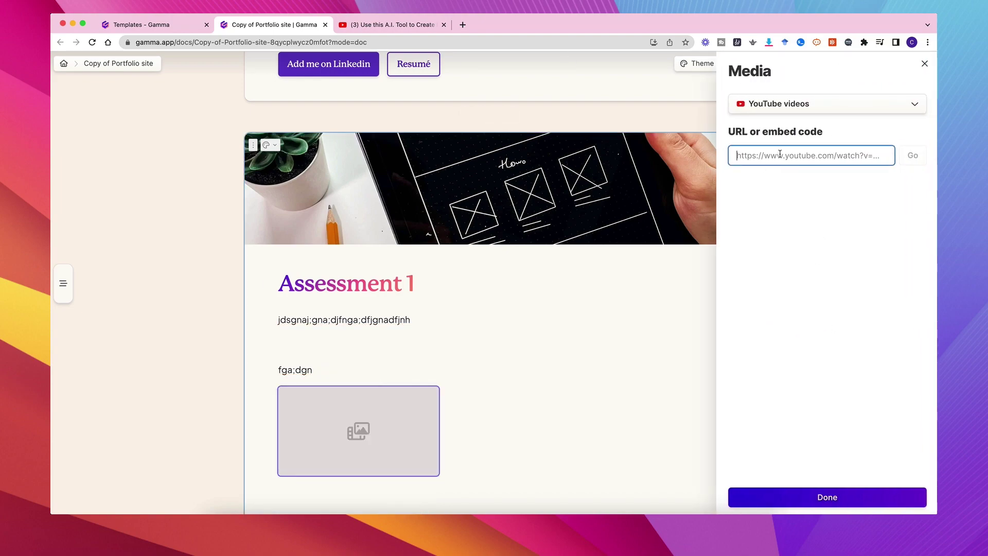
pyautogui.press('super+v')
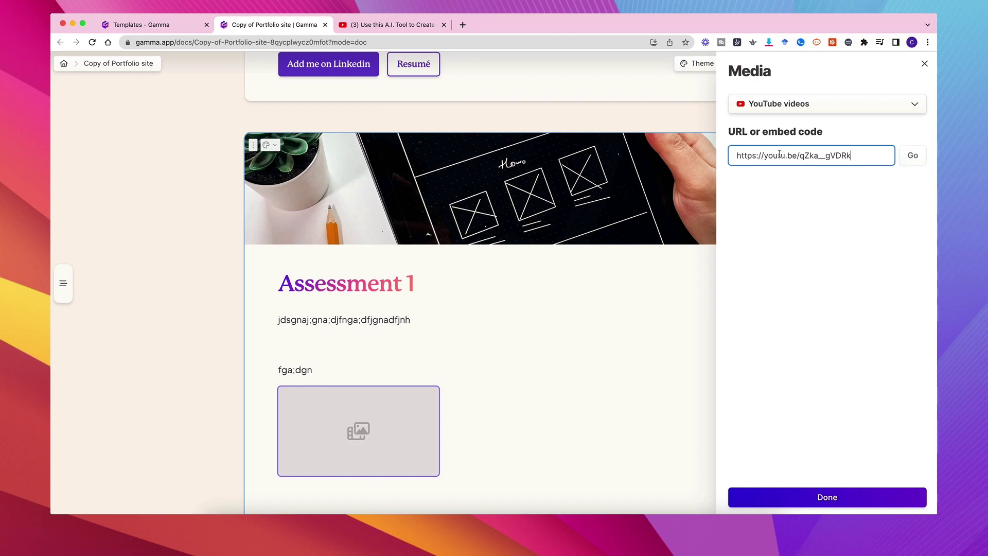
pyautogui.click(913, 156)
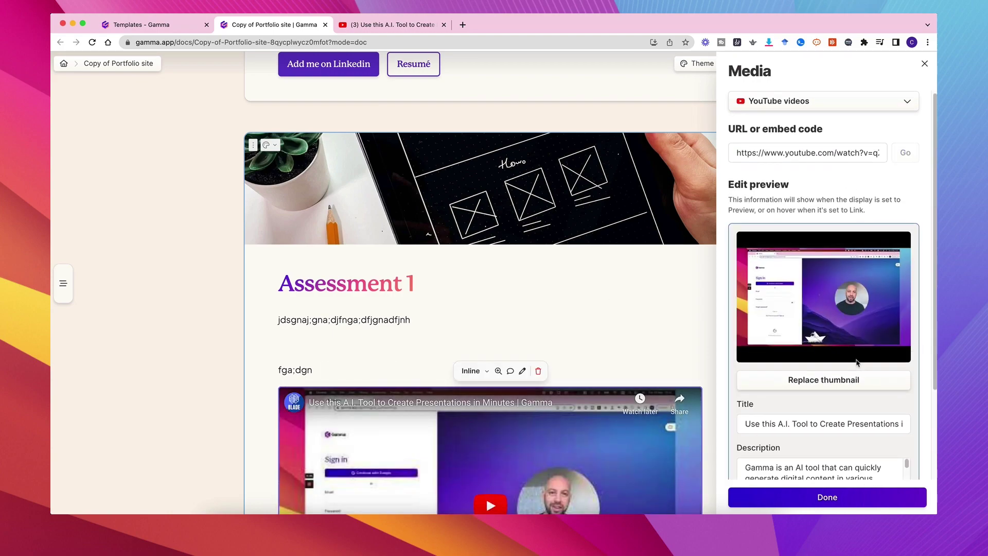
pyautogui.scroll(-3, 849, 360)
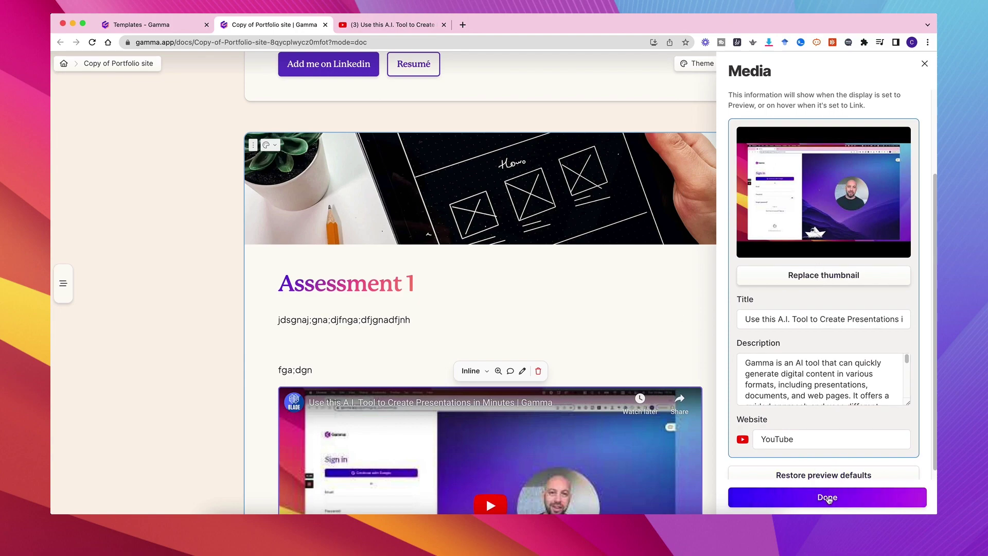
pyautogui.click(827, 497)
pyautogui.scroll(-4, 566, 257)
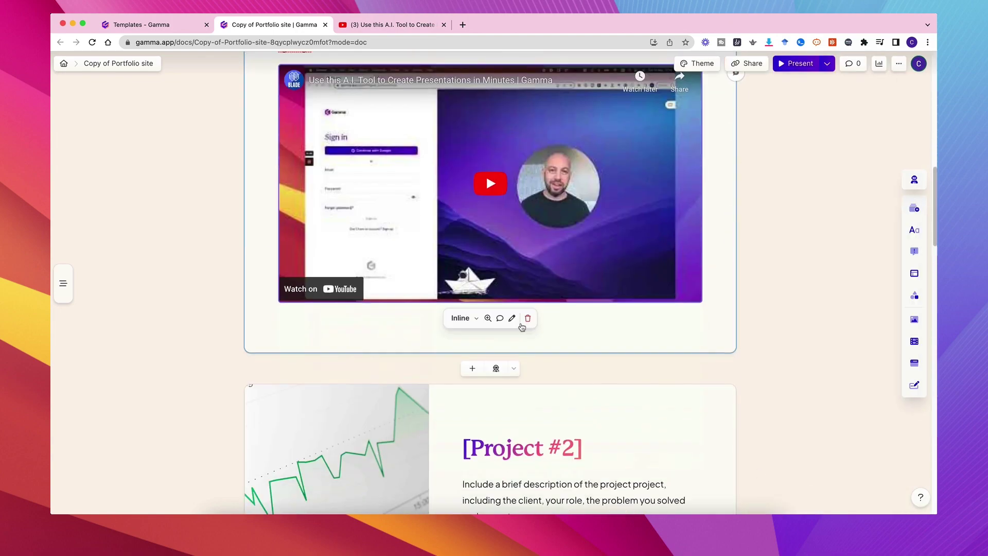
pyautogui.click(716, 300)
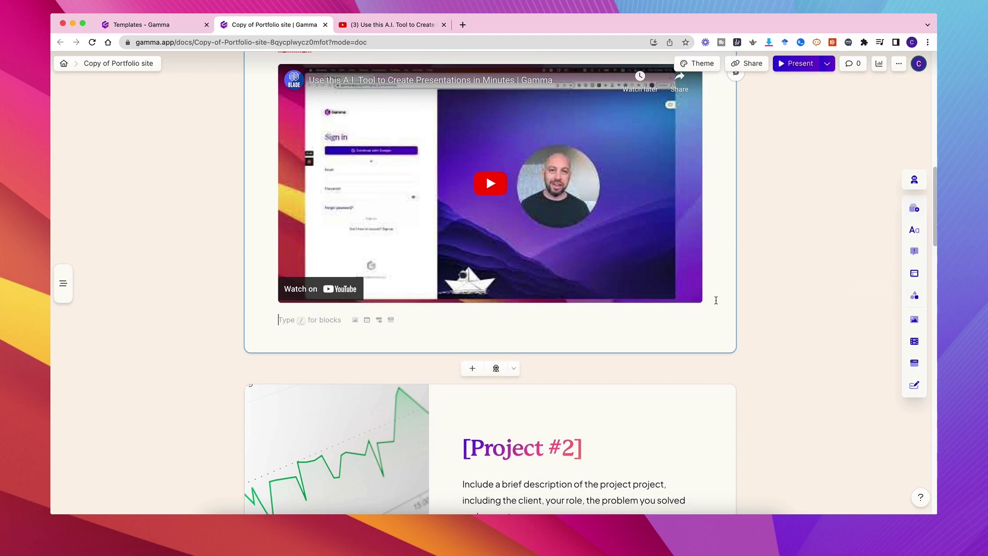
# - Add a blank line below the video and browse the sidebar's video and embed panels
pyautogui.press('Return')
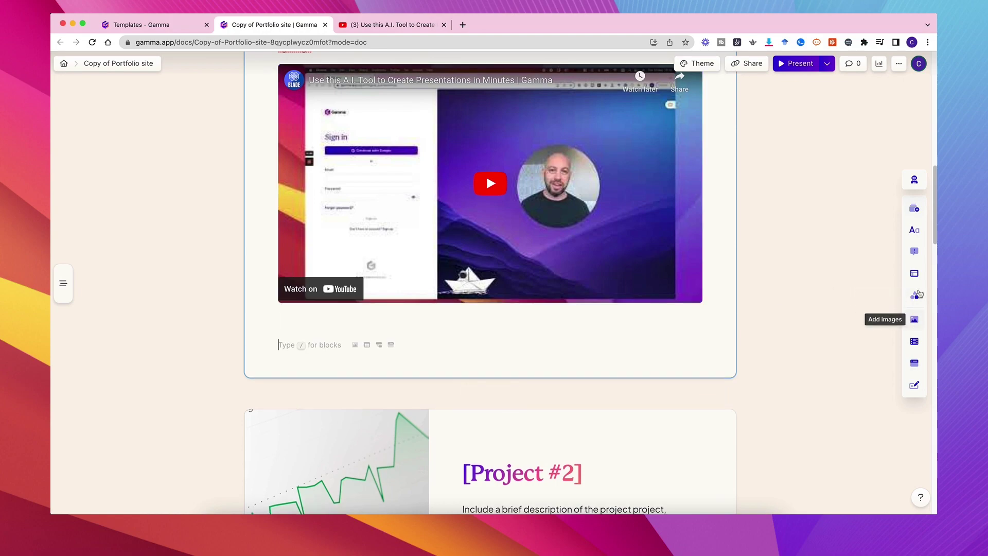
pyautogui.moveTo(914, 341)
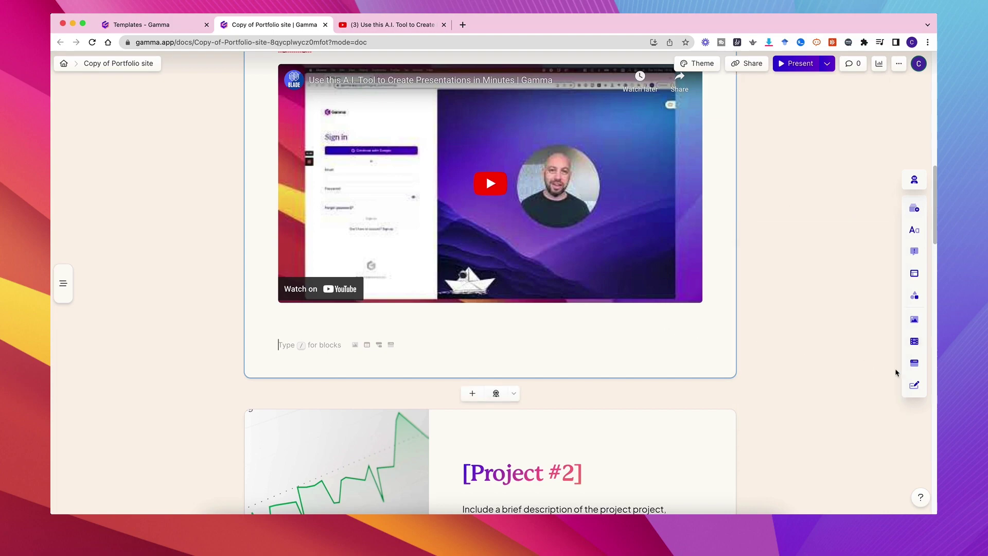
pyautogui.scroll(-5, 673, 273)
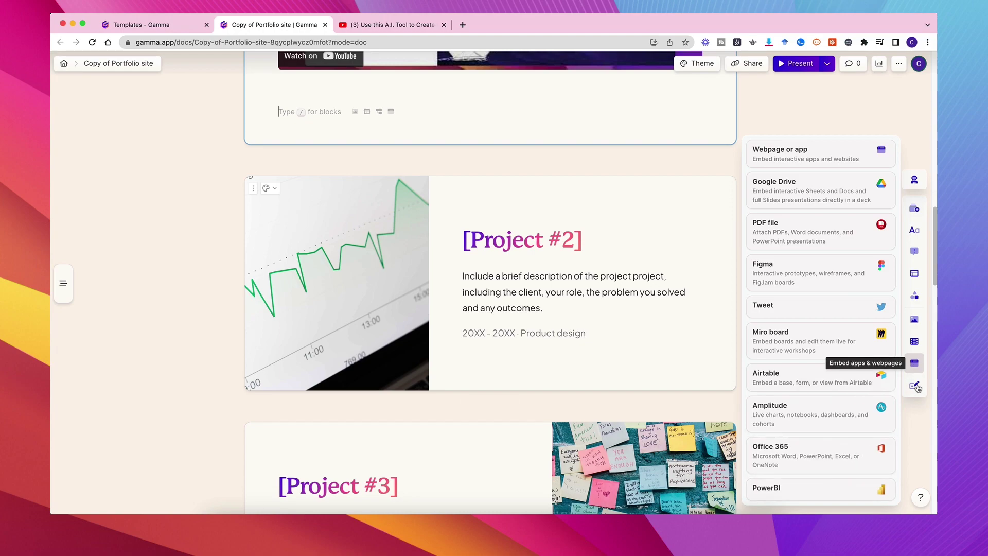
pyautogui.scroll(8, 486, 261)
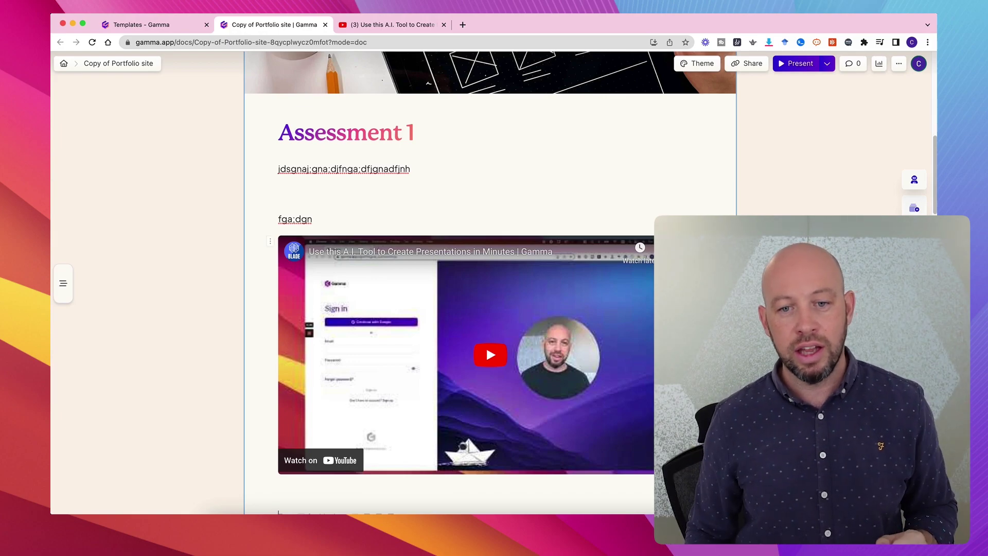
# - Scroll down through every portfolio card and back up to the top
pyautogui.scroll(-13, 607, 306)
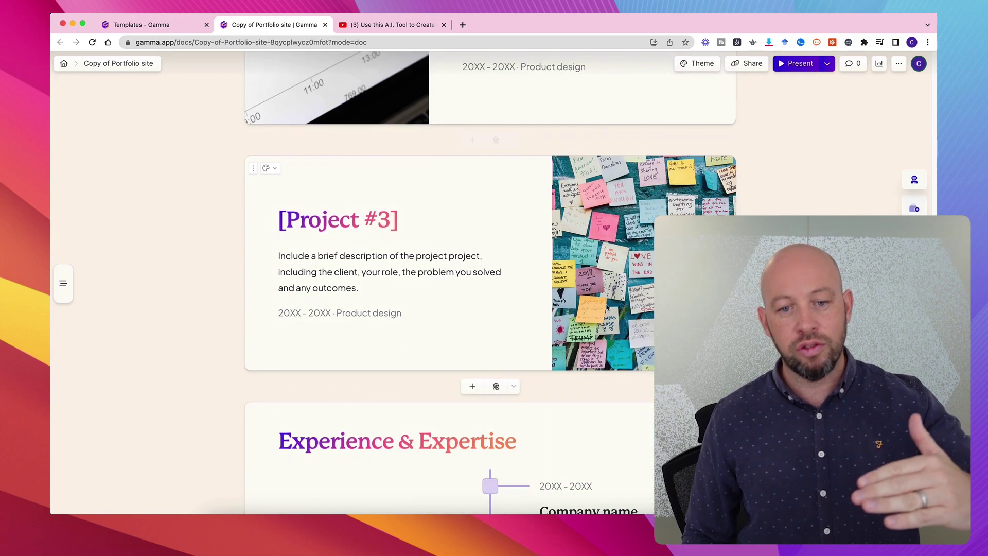
pyautogui.scroll(-5, 613, 305)
pyautogui.scroll(-20, 605, 302)
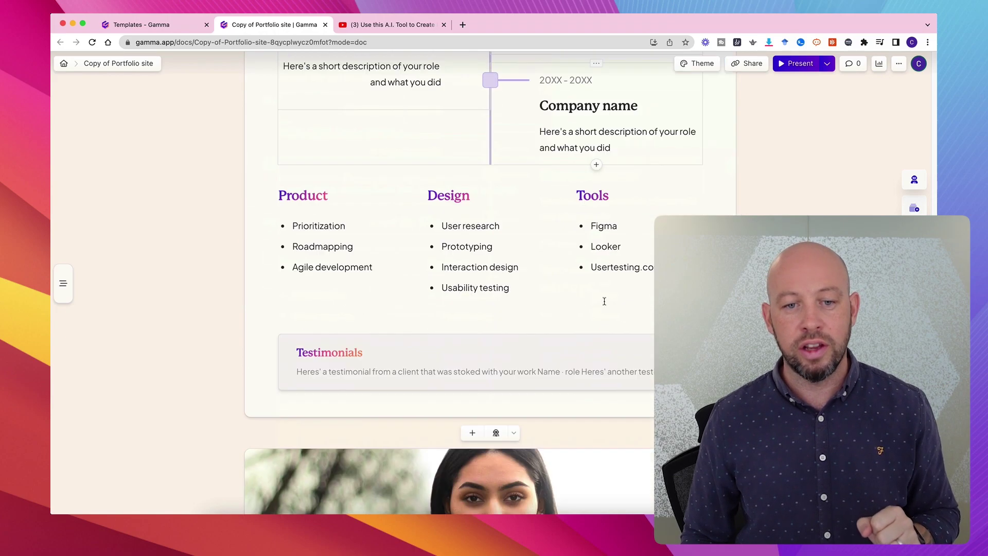
pyautogui.scroll(8, 606, 301)
pyautogui.scroll(-7, 606, 301)
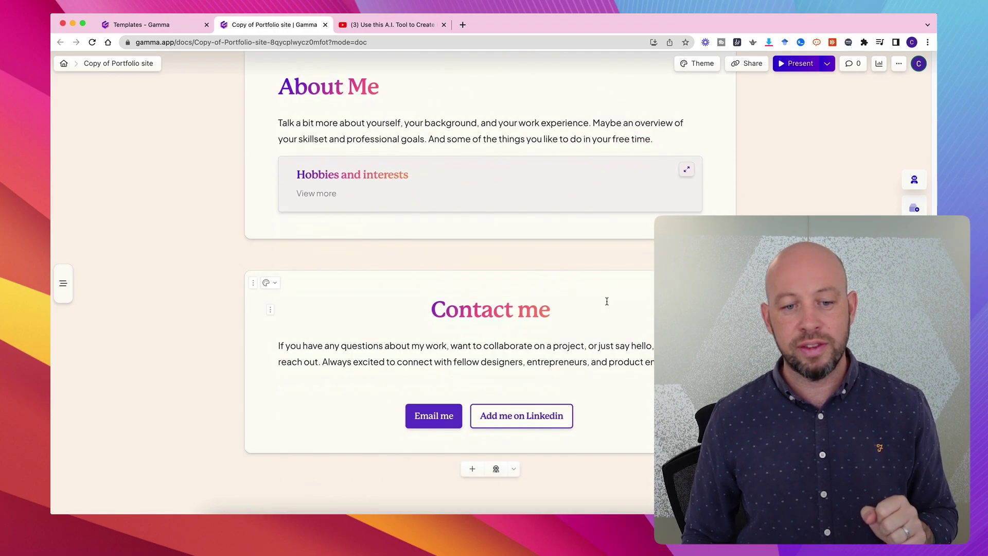
pyautogui.scroll(20, 610, 301)
pyautogui.scroll(6, 611, 301)
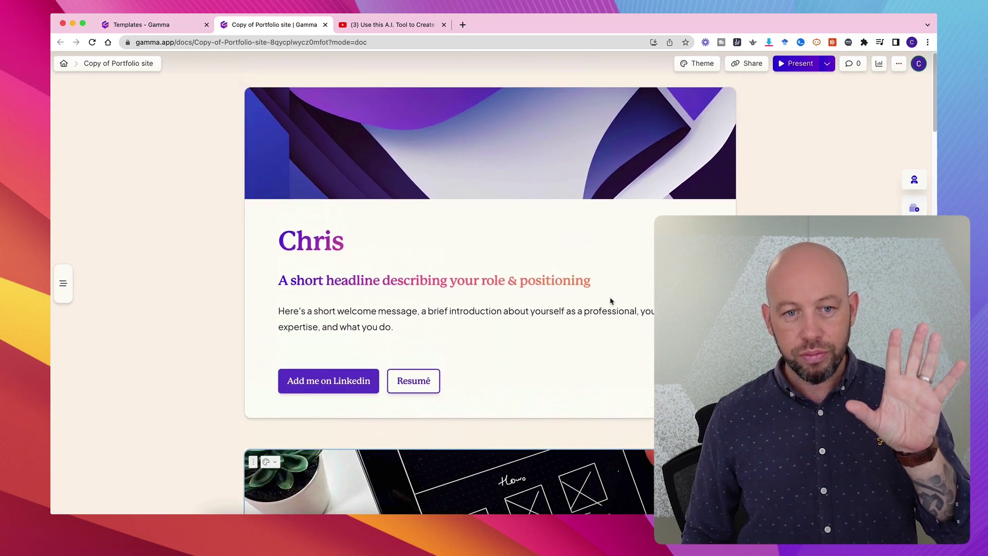
# - Present the portfolio and step back and forth through the cards with the arrow keys
pyautogui.click(795, 66)
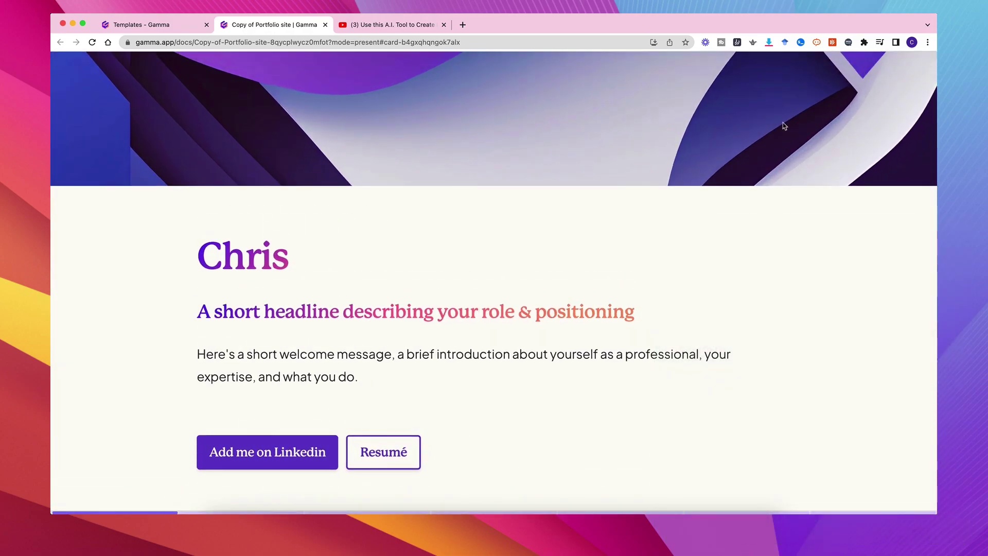
pyautogui.press('Right')
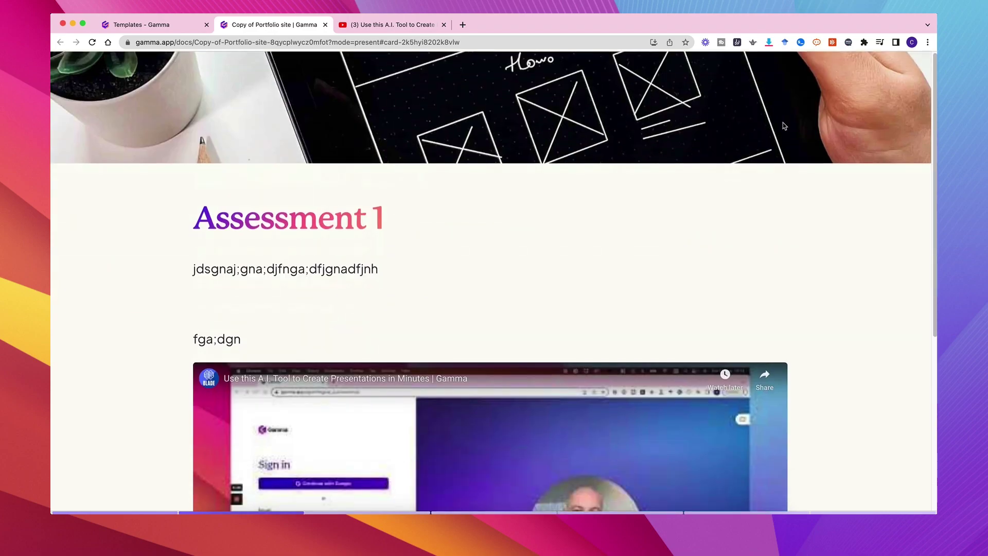
pyautogui.press('Right')
pyautogui.press('Right')
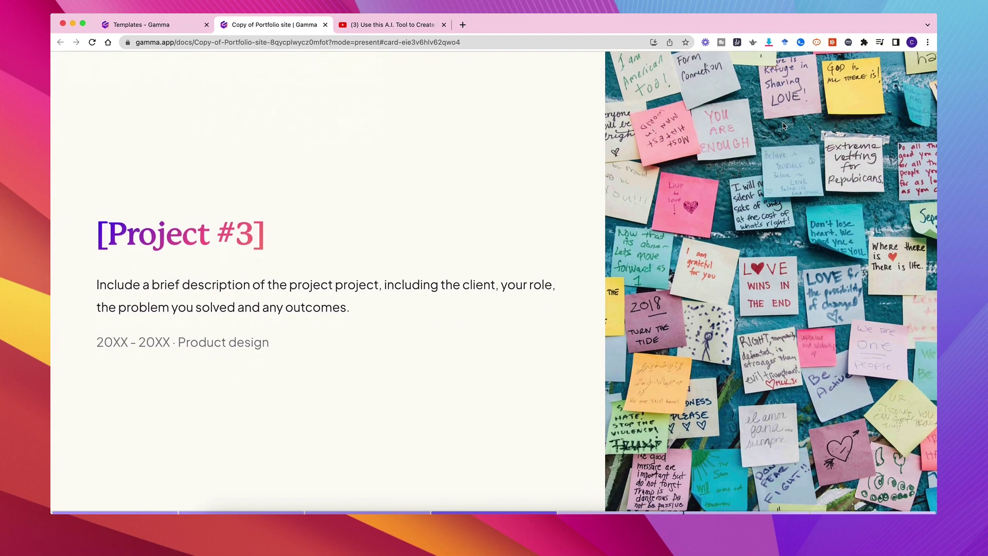
pyautogui.press('Right')
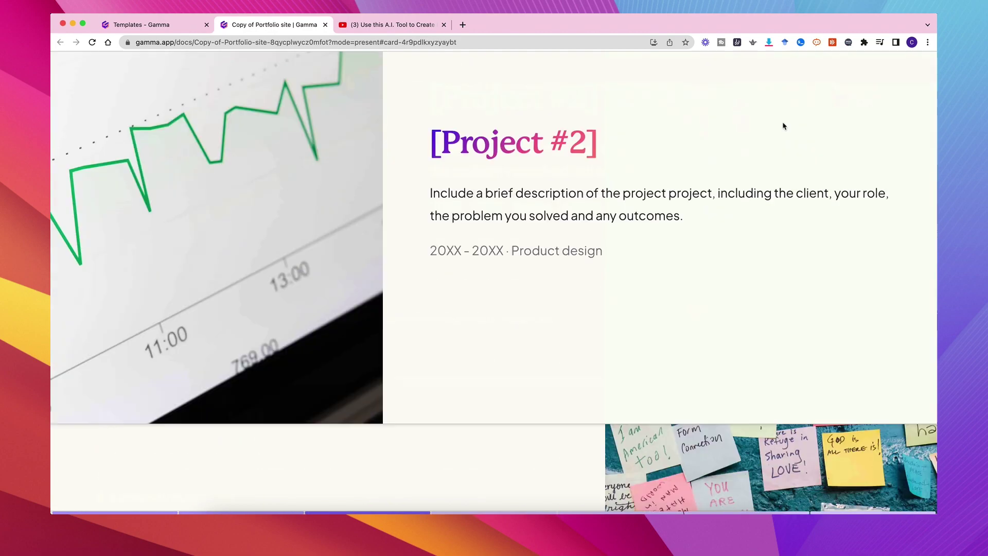
pyautogui.press('Left')
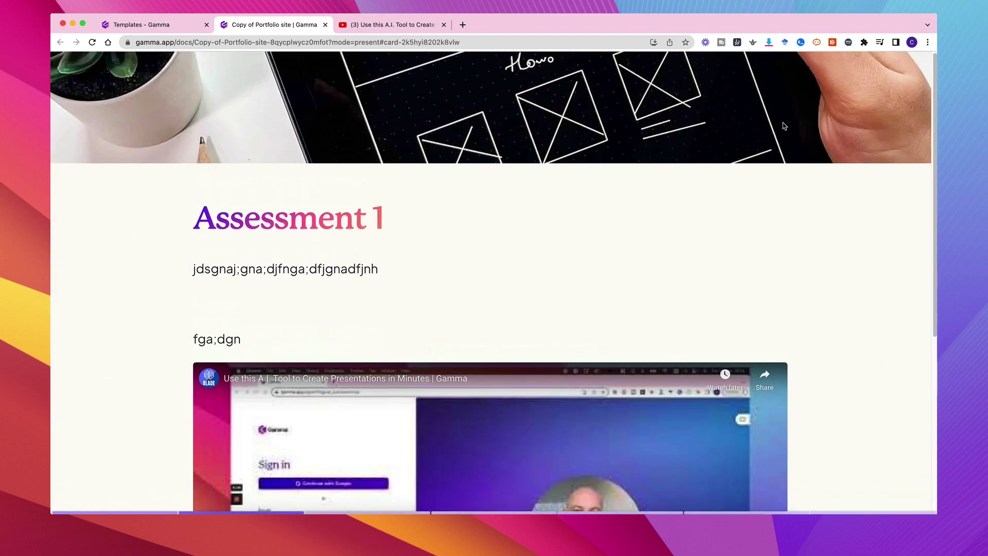
pyautogui.press('Left')
pyautogui.press('Right')
# - Play and pause the Assessment 1 video, then exit the presentation
pyautogui.scroll(-5, 734, 206)
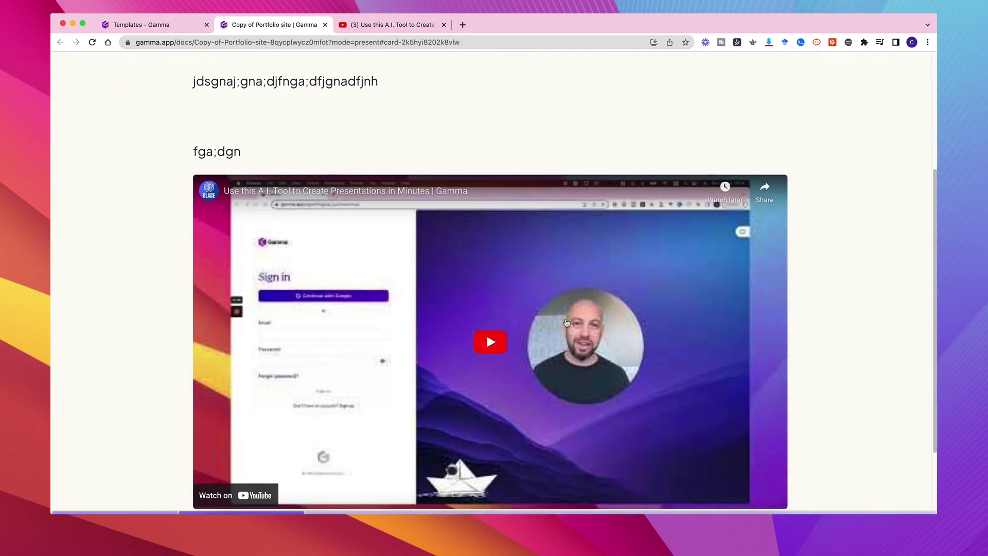
pyautogui.scroll(-1, 565, 322)
pyautogui.click(618, 286)
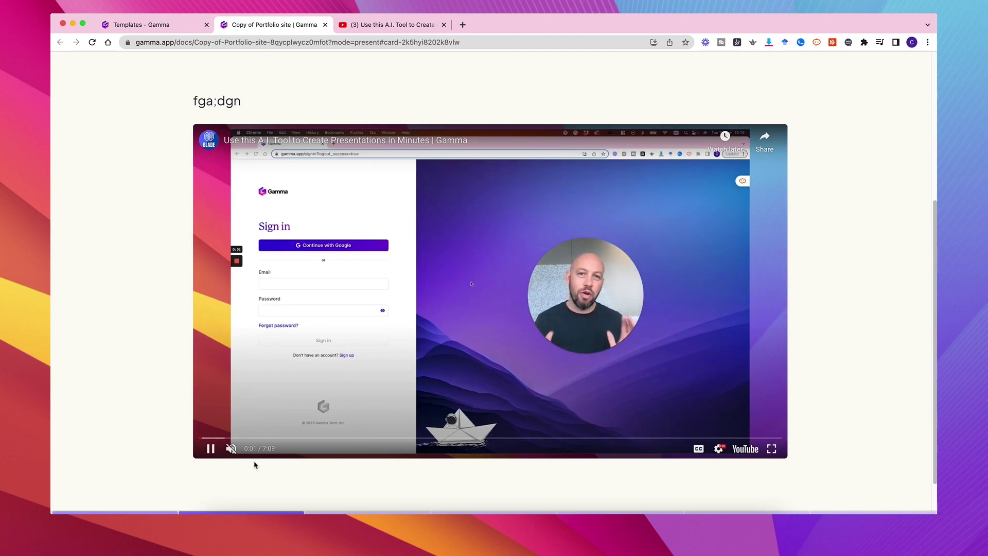
pyautogui.click(211, 448)
pyautogui.scroll(6, 785, 164)
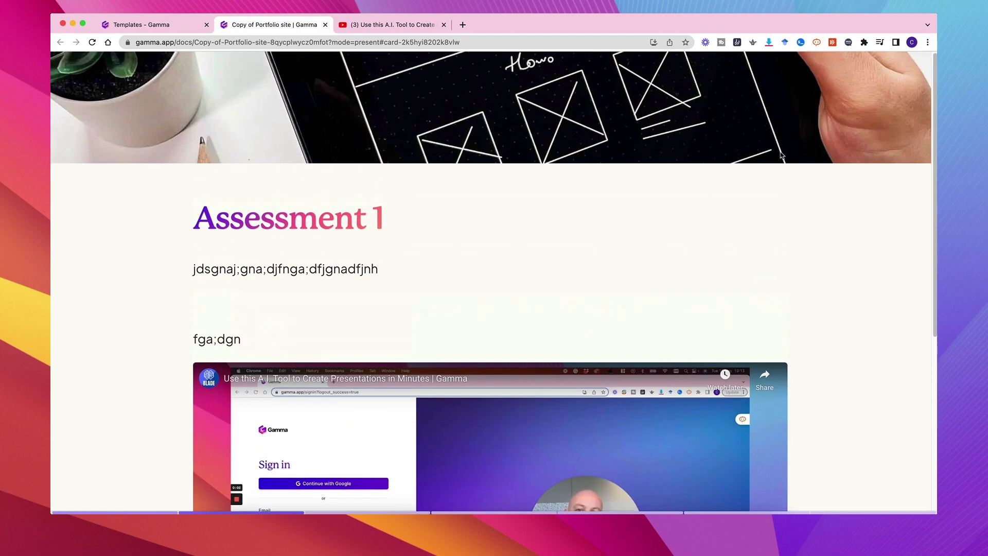
pyautogui.scroll(3, 780, 154)
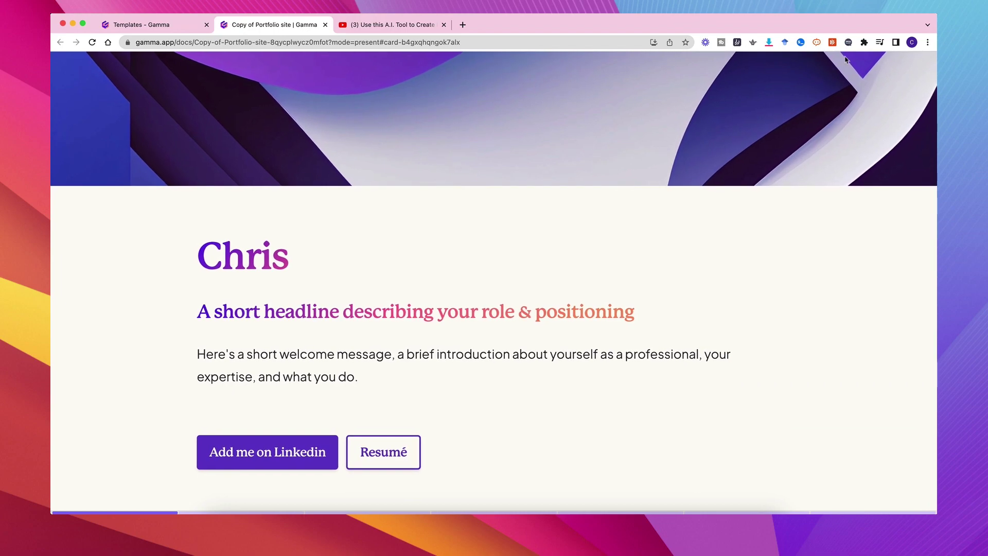
pyautogui.click(845, 62)
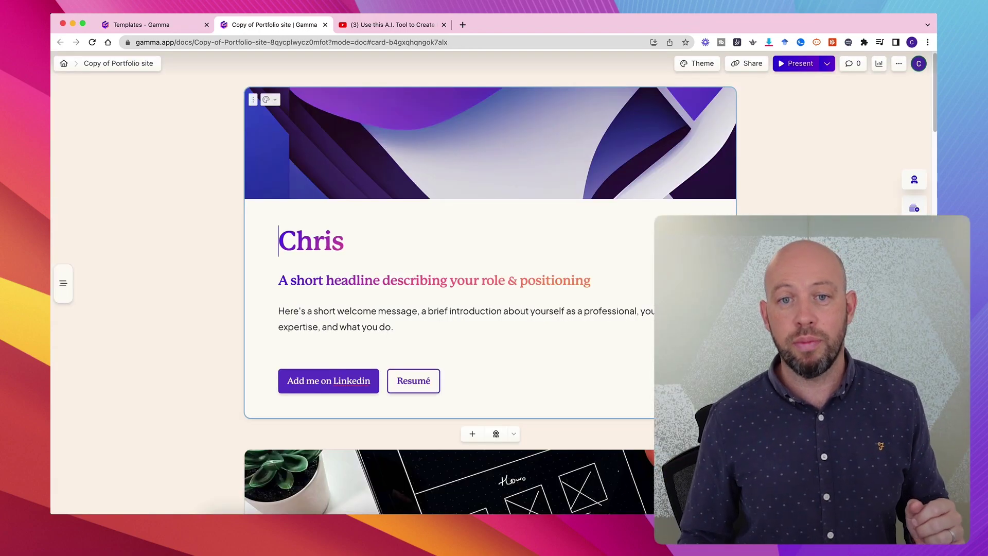
# - Copy the share link and set 'Anyone with the link' access to Edit
pyautogui.click(748, 64)
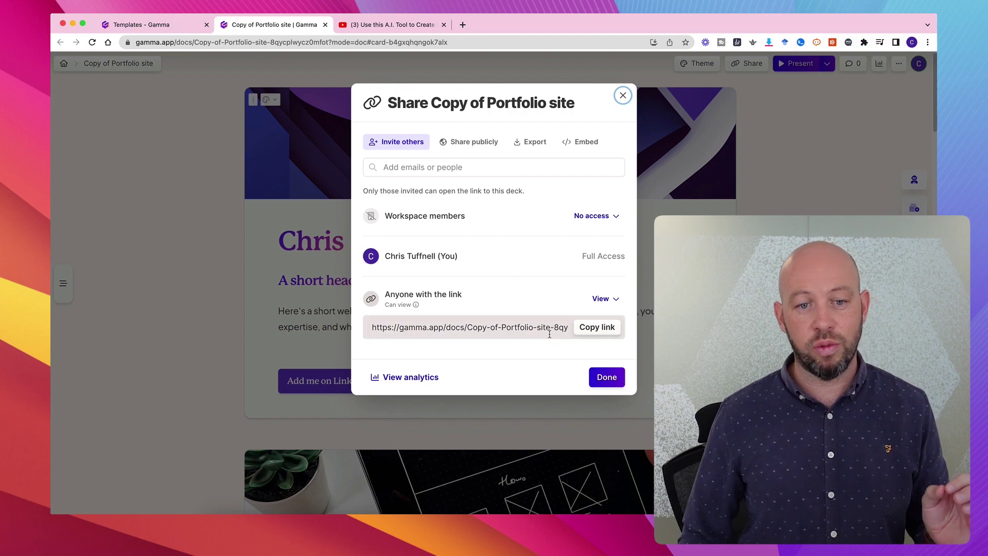
pyautogui.click(602, 332)
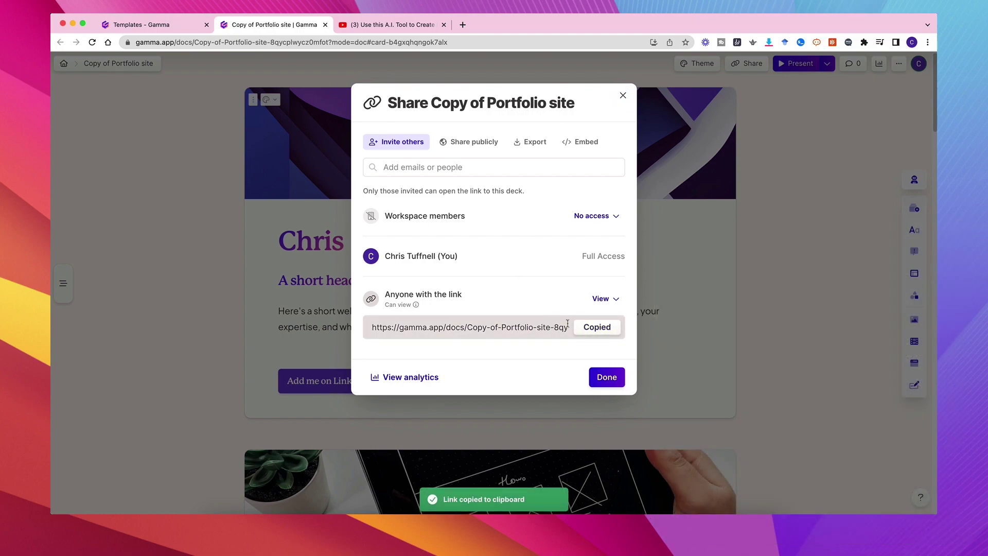
pyautogui.click(602, 299)
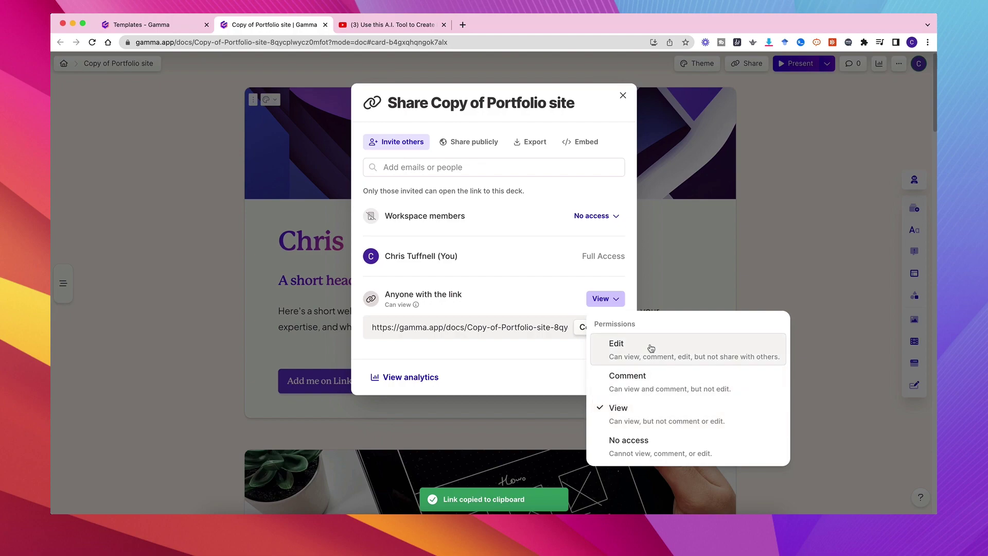
pyautogui.click(533, 302)
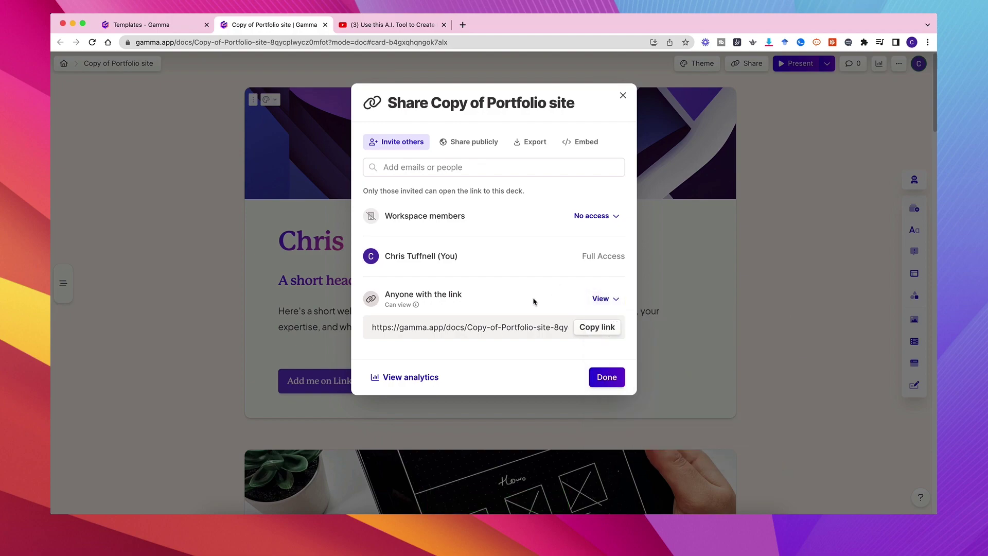
pyautogui.click(600, 299)
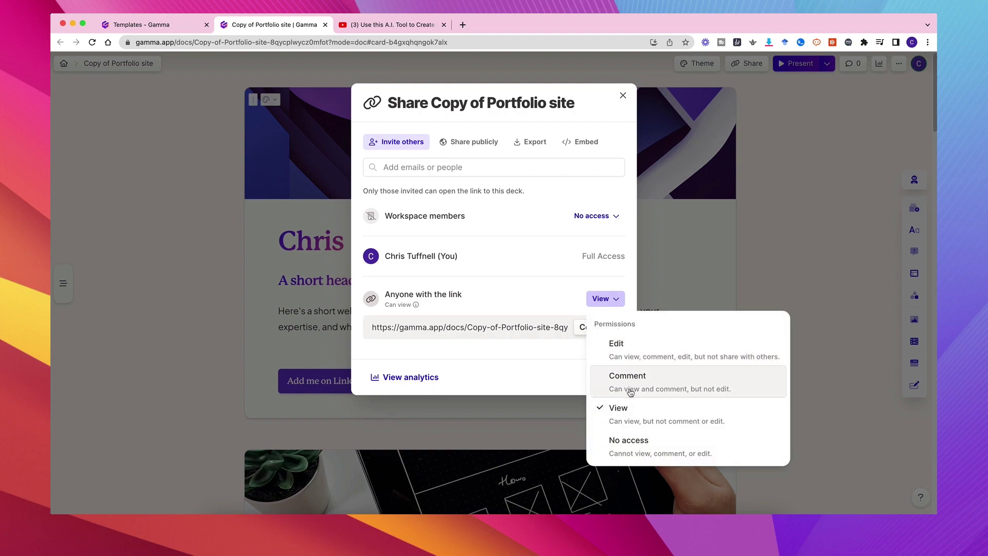
pyautogui.click(636, 348)
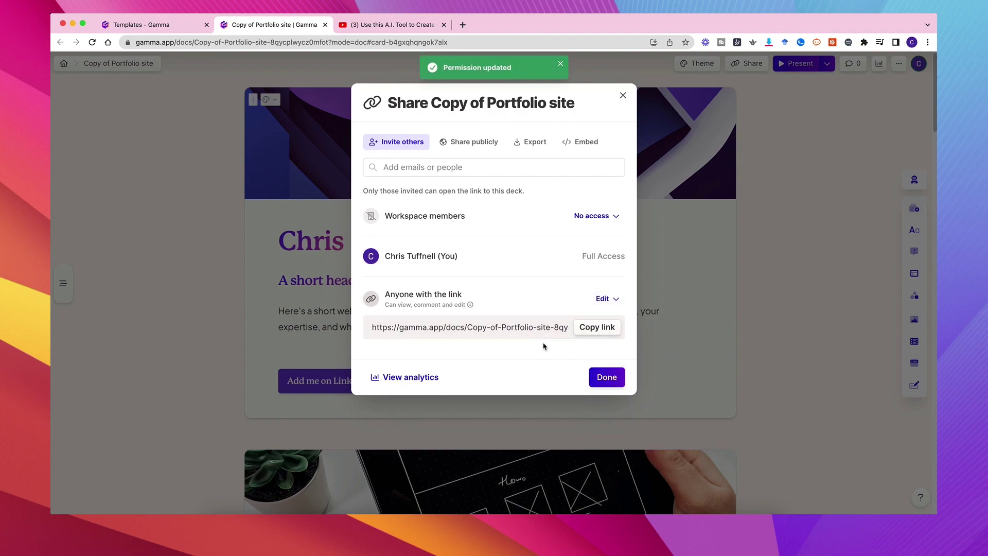
# - Export the portfolio to PDF from the Export options and close the YouTube tab
pyautogui.click(524, 142)
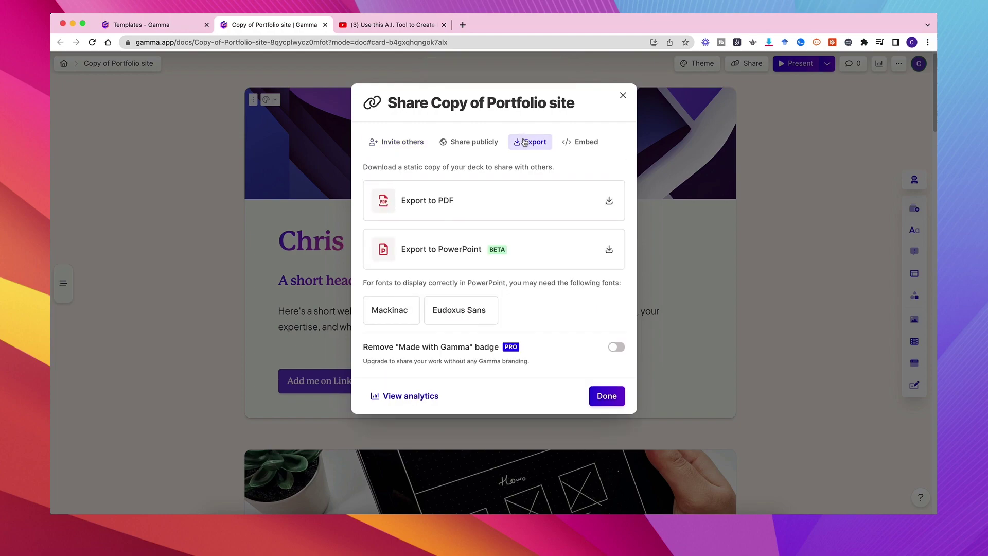
pyautogui.click(479, 208)
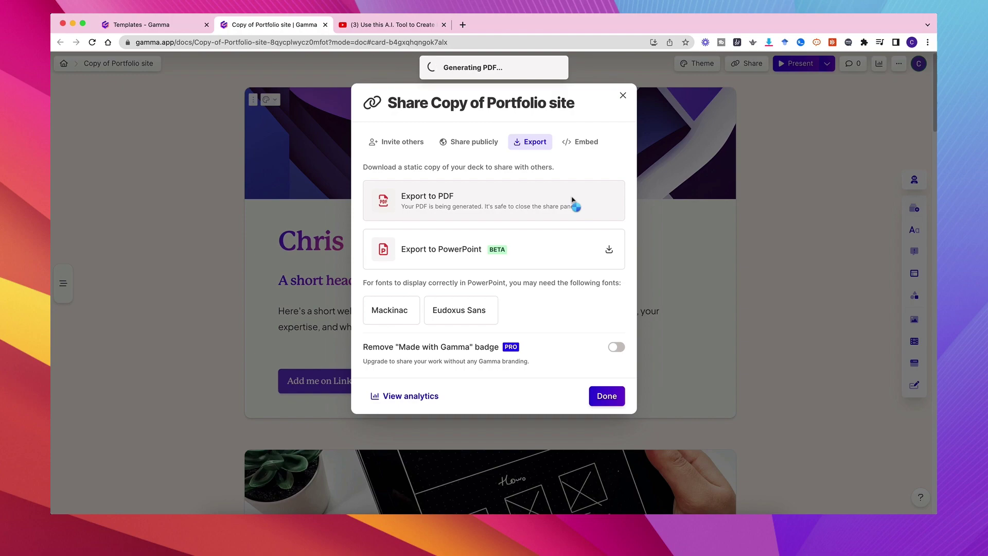
pyautogui.click(444, 24)
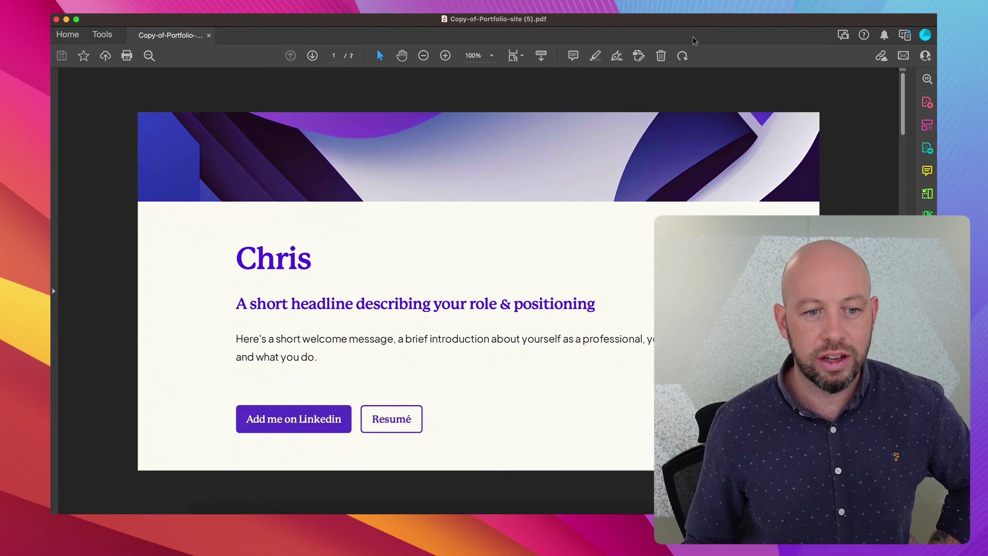
# - Scroll through the exported PDF down to the Experience & Expertise page
pyautogui.scroll(-20, 502, 212)
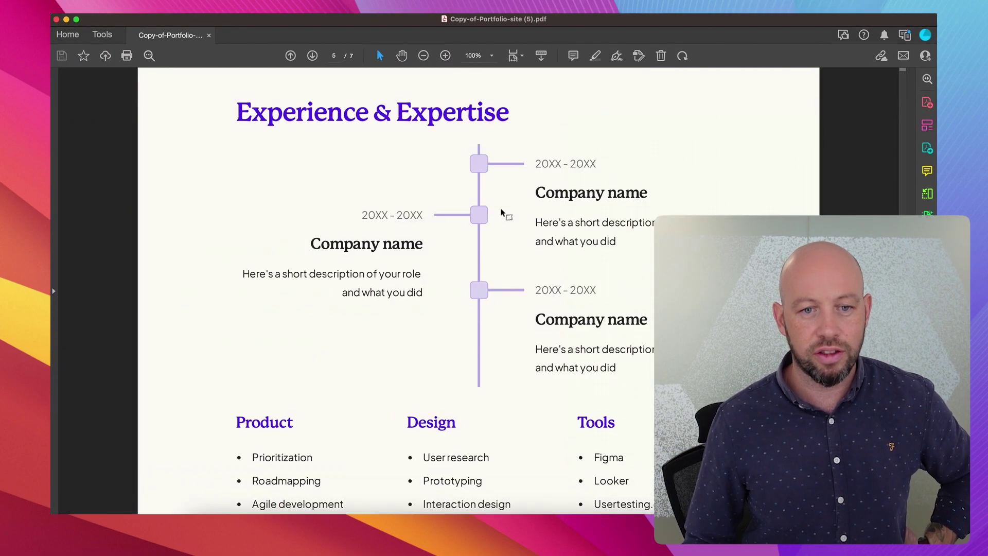
pyautogui.scroll(-4, 502, 212)
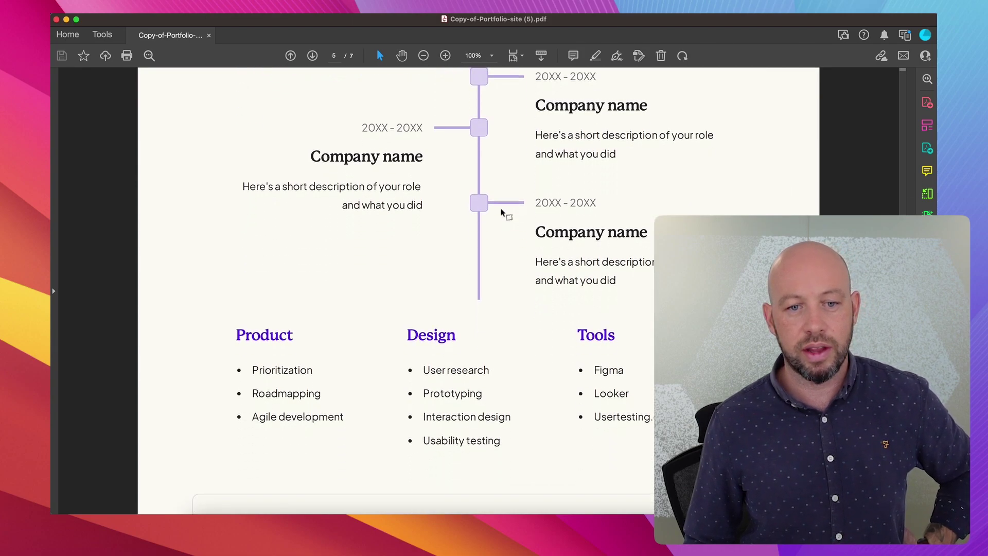
pyautogui.scroll(-1, 543, 182)
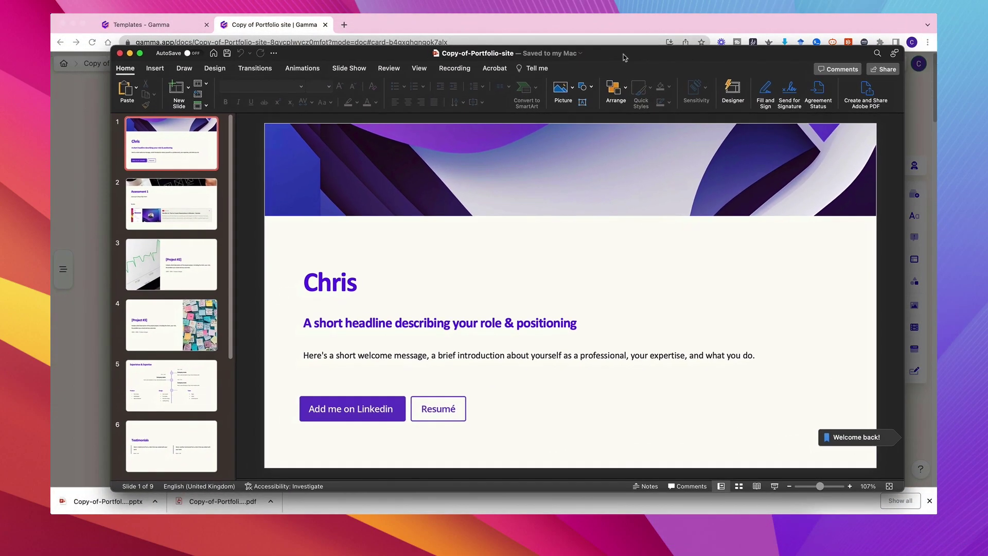
# - Review slides 2 through 5 of the exported PowerPoint deck
pyautogui.moveTo(624, 57); pyautogui.dragTo(597, 55)
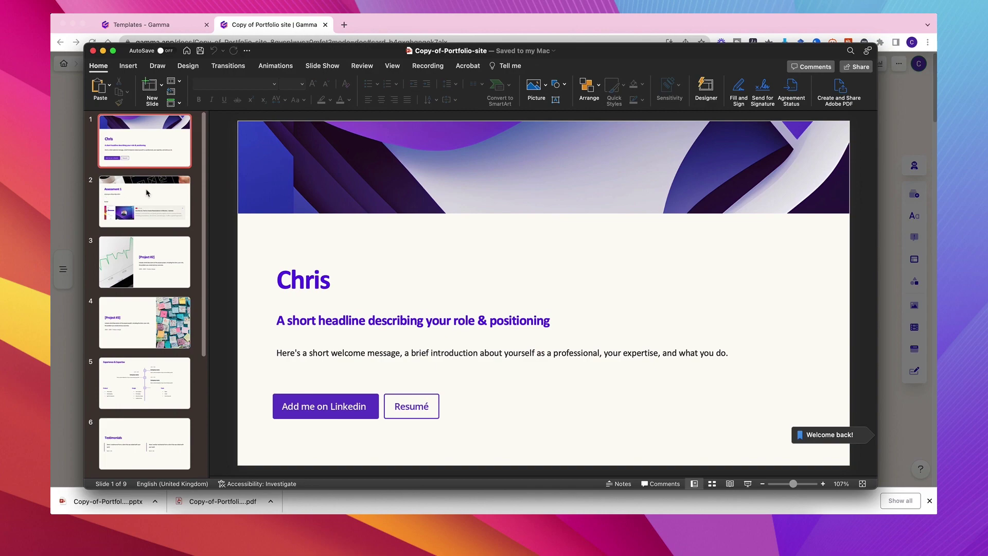
pyautogui.click(147, 193)
pyautogui.click(157, 264)
pyautogui.click(147, 324)
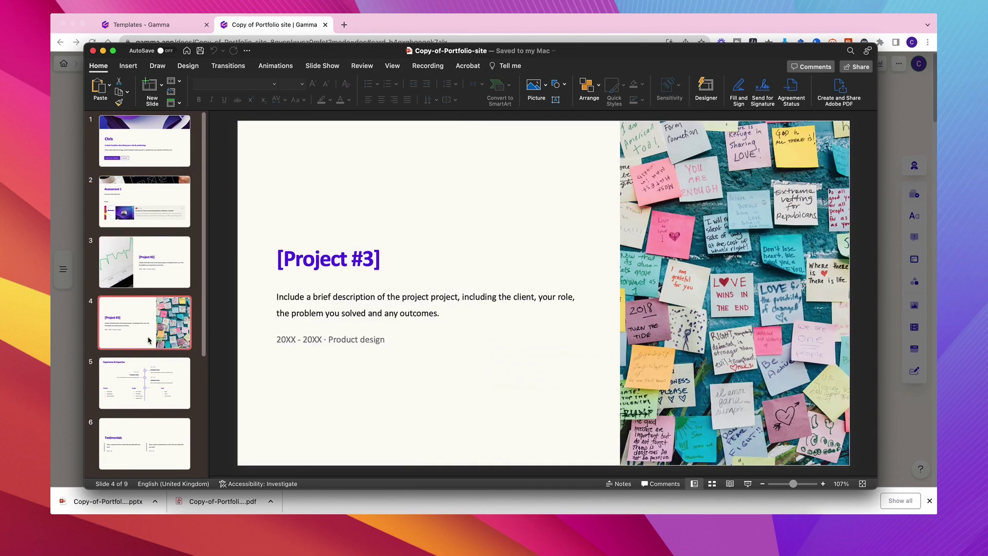
pyautogui.click(144, 385)
# - On the Assessment 1 slide, delete the gibberish 'dfjgnadfjnh' from the first text line
pyautogui.click(170, 209)
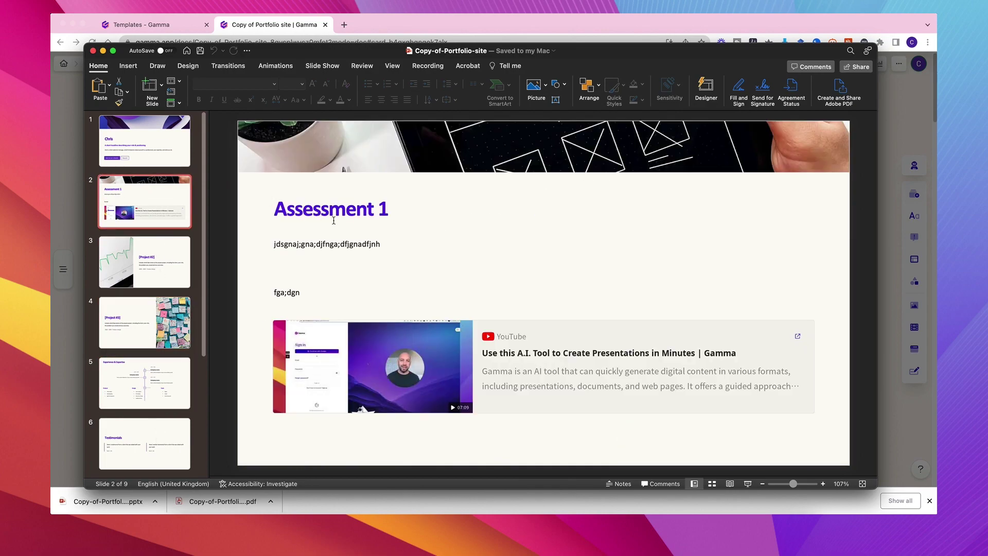
pyautogui.click(384, 244)
pyautogui.doubleClick(383, 245)
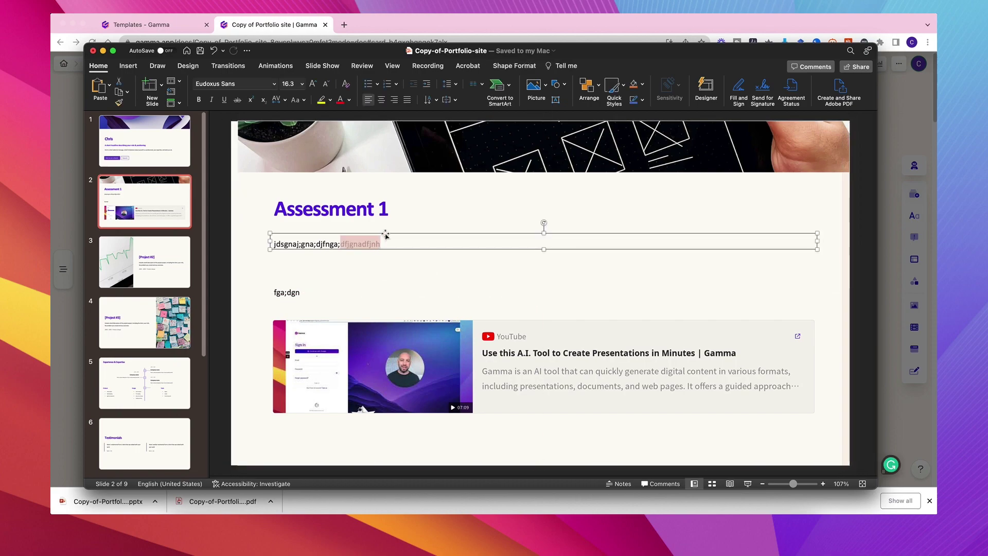
pyautogui.press('BackSpace')
pyautogui.press('BackSpace')
pyautogui.press('BackSpace')
pyautogui.press('BackSpace')
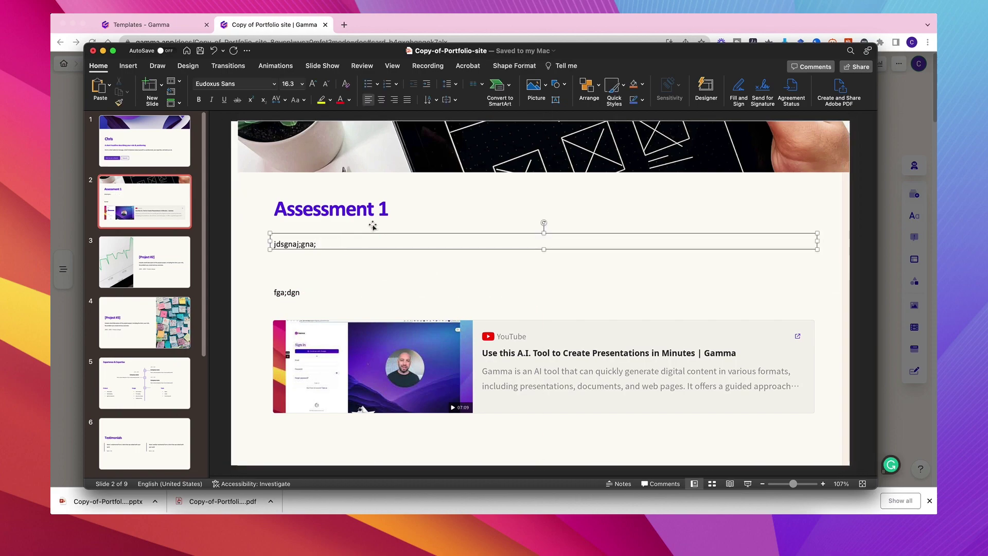
pyautogui.click(381, 267)
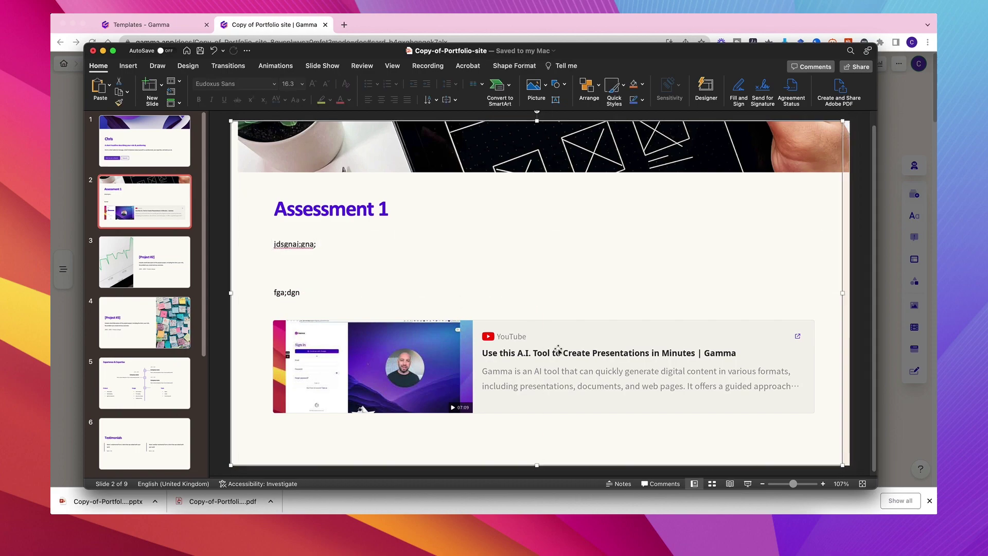
# - Run the slide show from Assessment 1, open its YouTube video, then close the video window
pyautogui.click(752, 485)
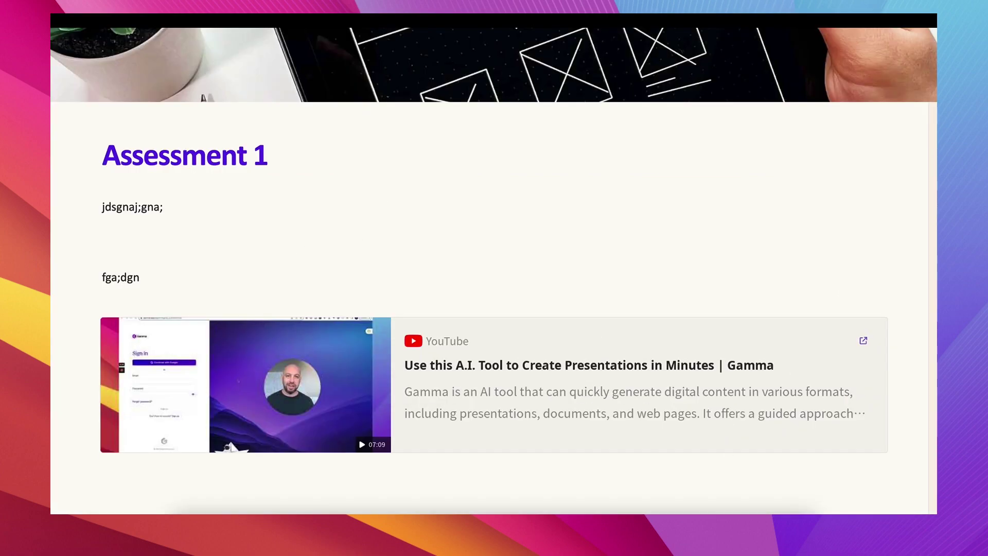
pyautogui.click(245, 385)
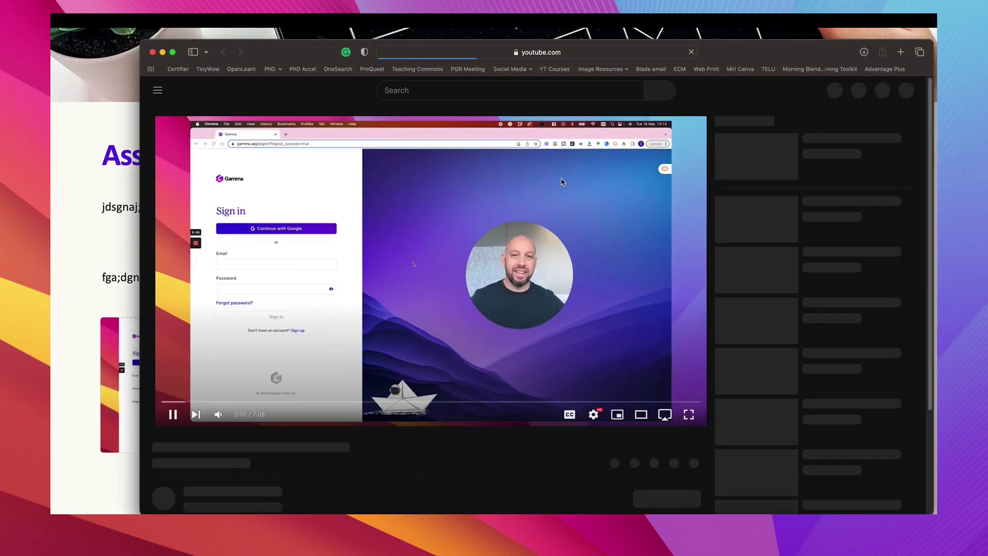
pyautogui.click(153, 52)
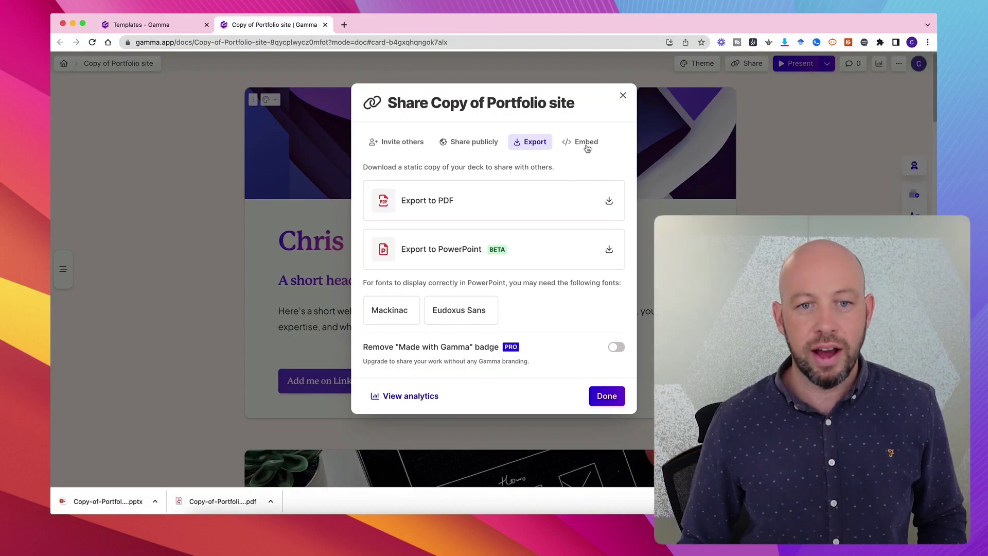
# - Turn on Public access under the Share dialog's Embed options
pyautogui.click(587, 143)
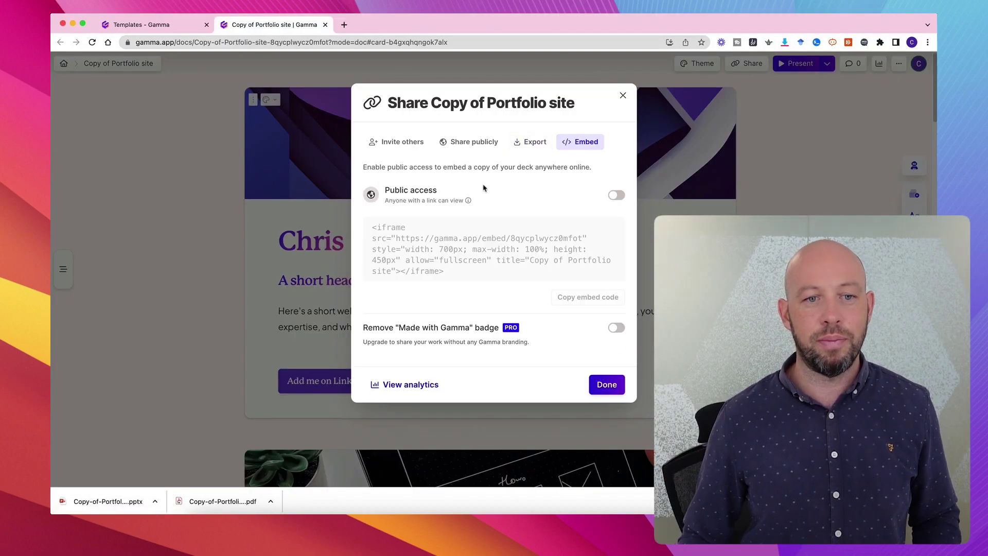
pyautogui.click(616, 196)
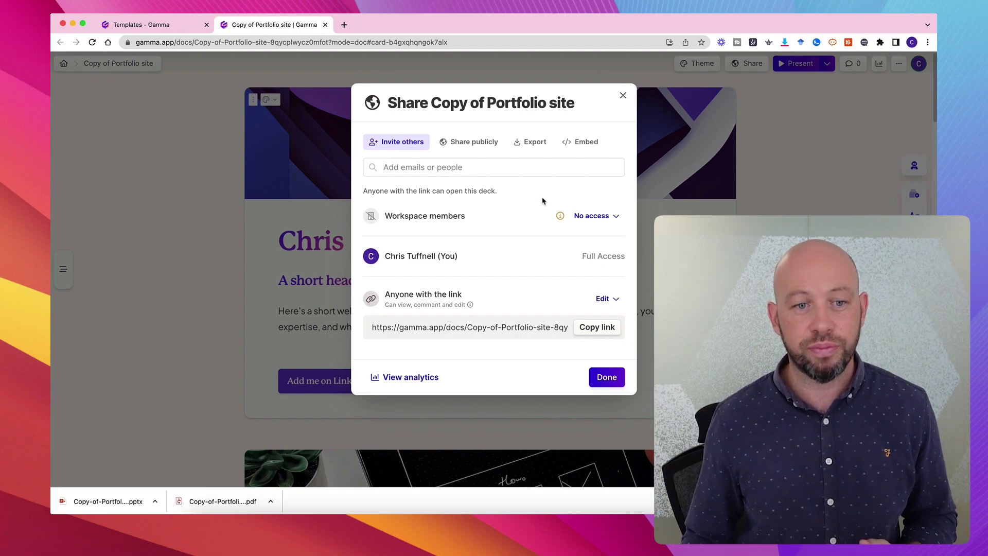
# - Close the Share dialog and overwrite the welcome message so it reads 'Here's a short wellldty'
pyautogui.click(623, 95)
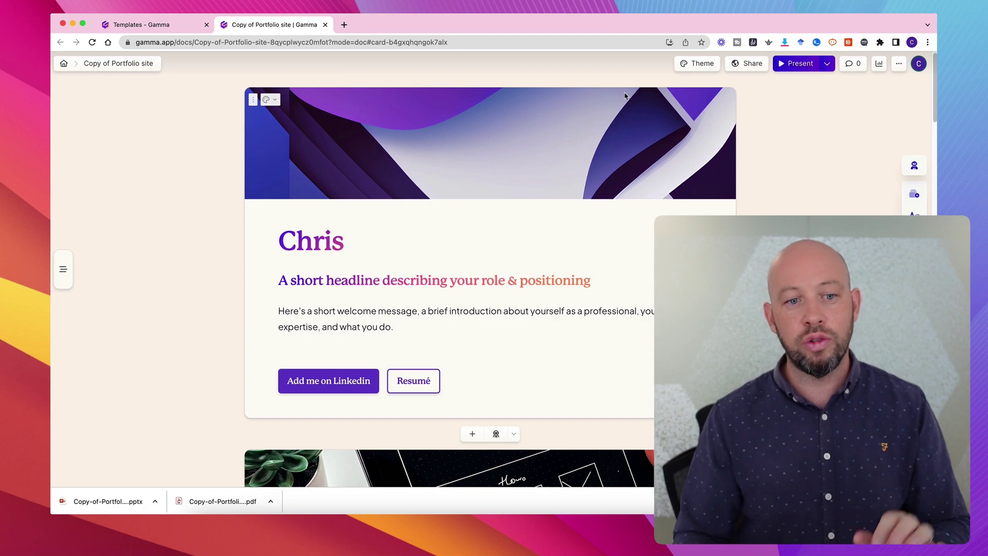
pyautogui.click(423, 322)
pyautogui.moveTo(424, 323); pyautogui.dragTo(356, 311)
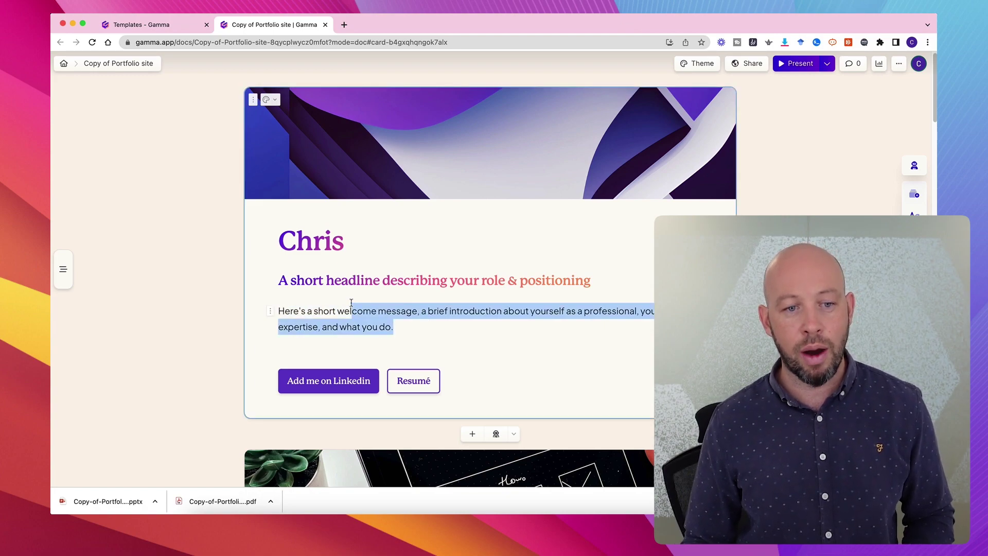
pyautogui.write('llldtyj')
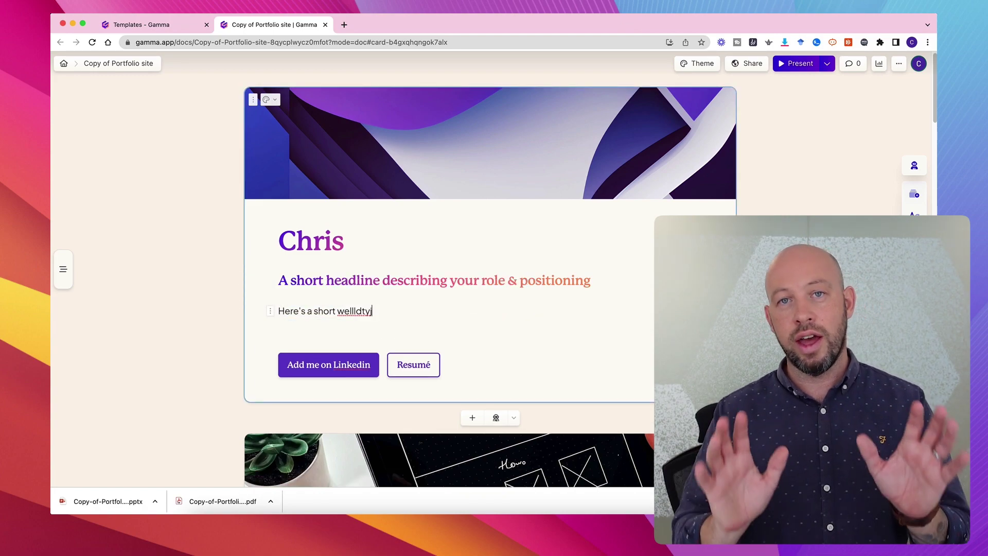